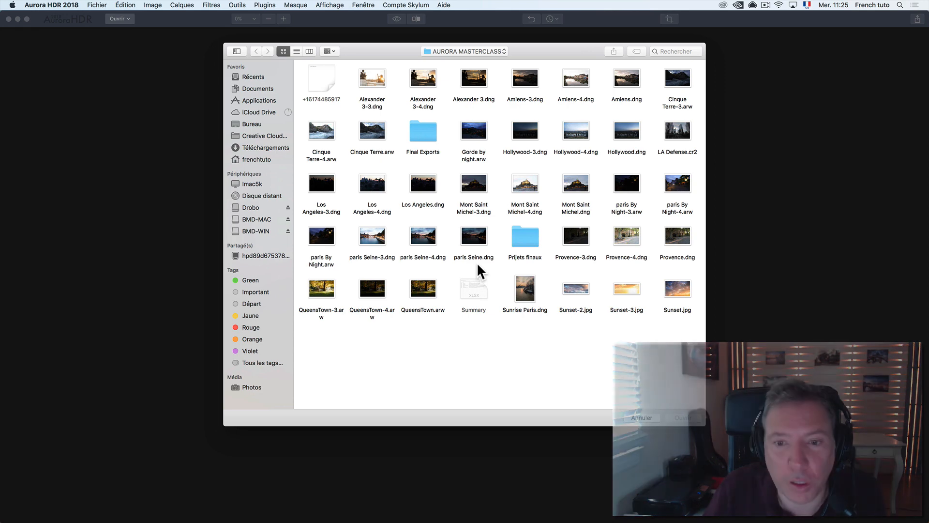
- Open the three bracketed photos Hollywood-3.dng, Hollywood-4.dng and Hollywood.dng from the AURORA MASTERCLASS folder
click(528, 135)
super+click(583, 133)
super+click(625, 136)
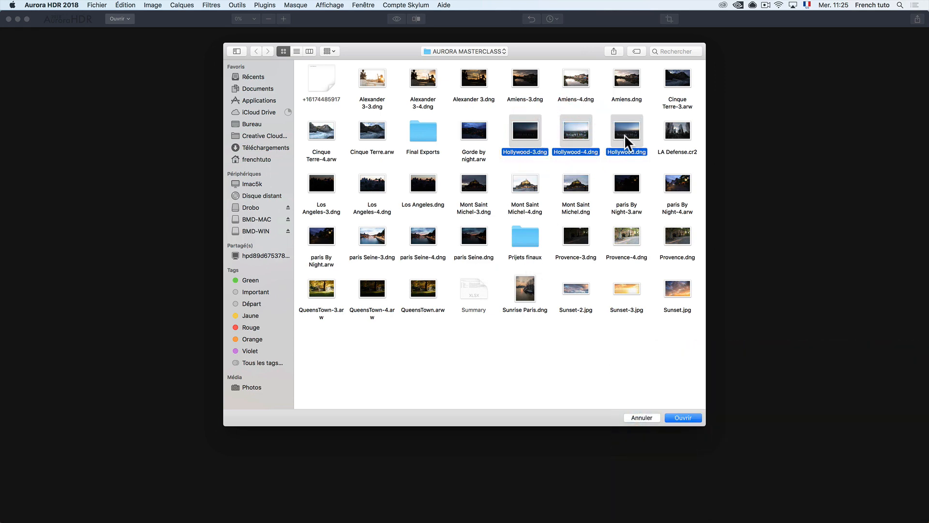
click(686, 417)
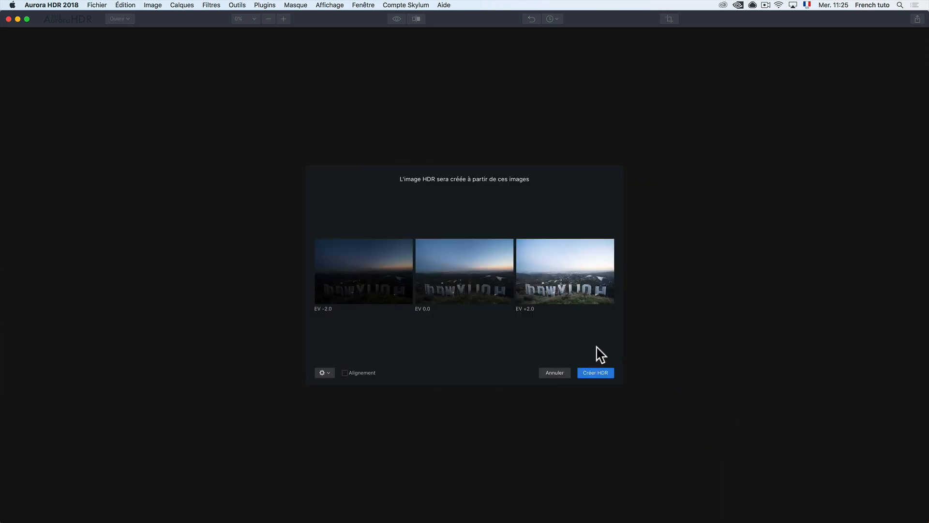
- Create the HDR image from the three brackets with alignment and chromatic aberration removal enabled
click(345, 373)
click(323, 372)
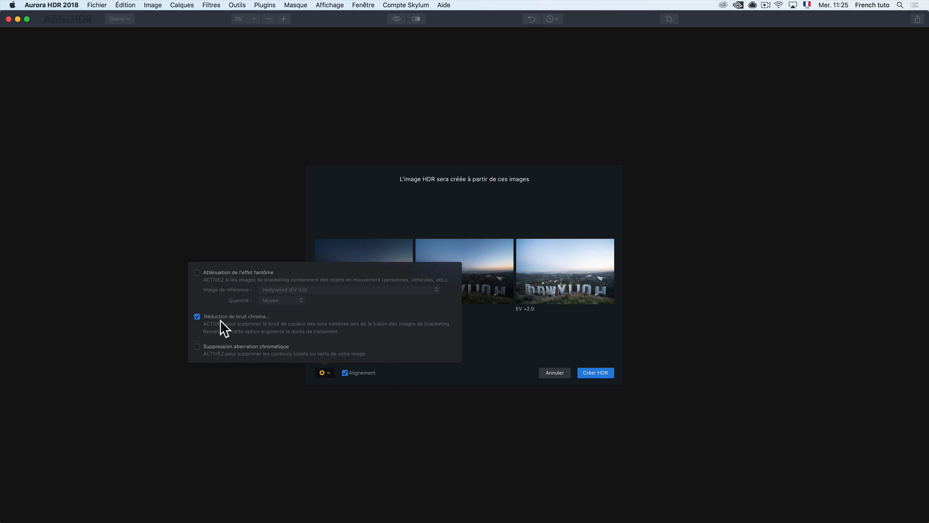
click(226, 348)
click(502, 341)
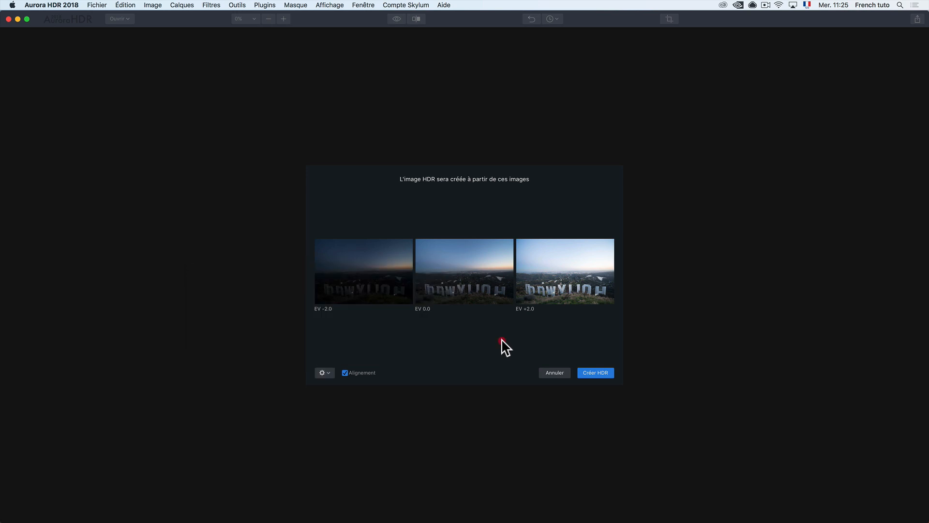
click(604, 373)
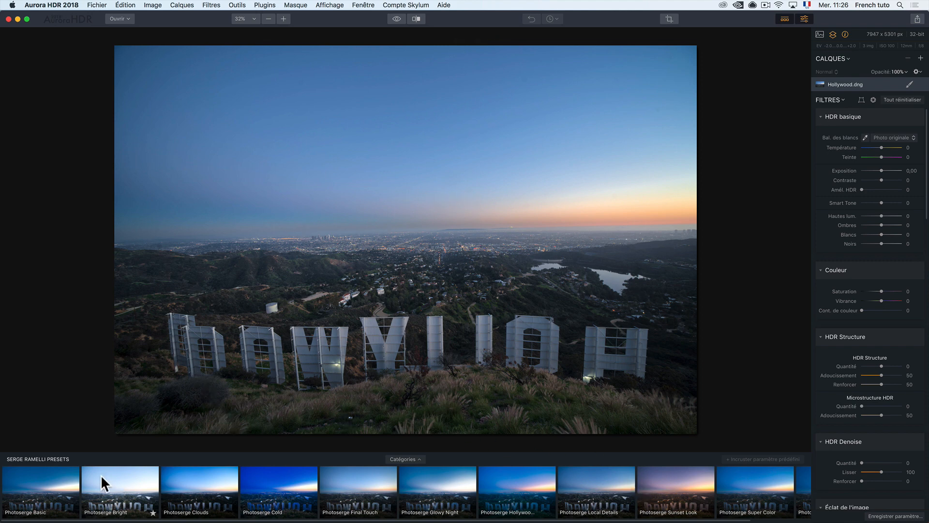
- Try the Photoserge Basic preset on the Hollywood image and reset all filters
click(42, 485)
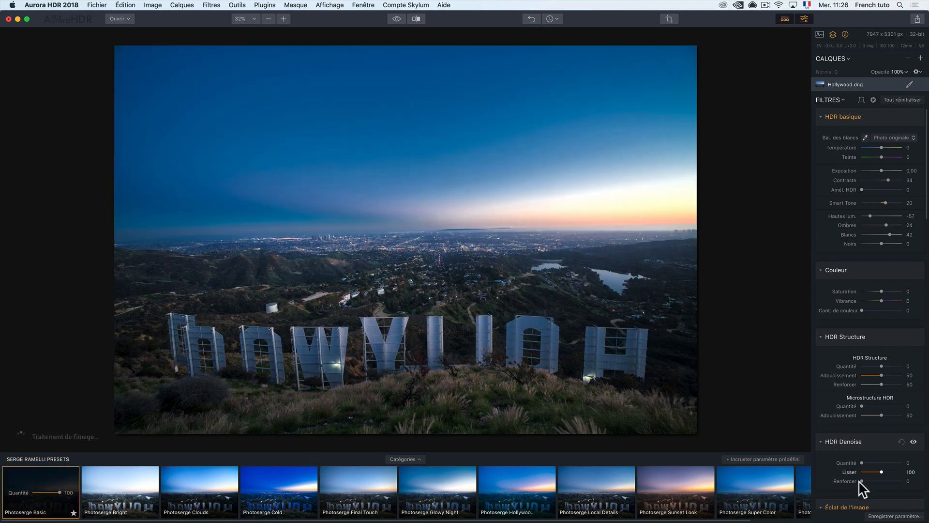
click(902, 100)
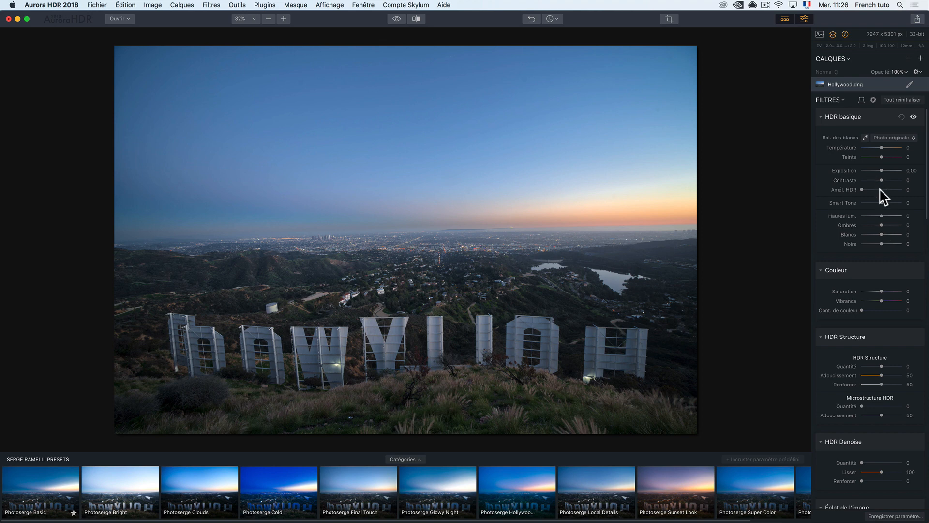
- In HDR basique, set highlights to -31, whites to 13, blacks to -29, temperature to 12 and tint to 14
drag(880, 216, 851, 215)
click(875, 216)
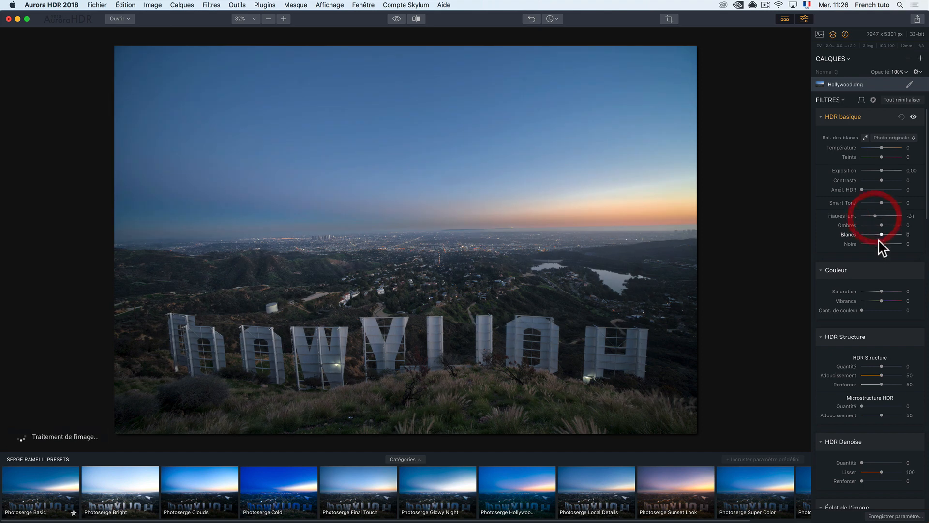
drag(877, 243, 884, 235)
drag(882, 147, 885, 157)
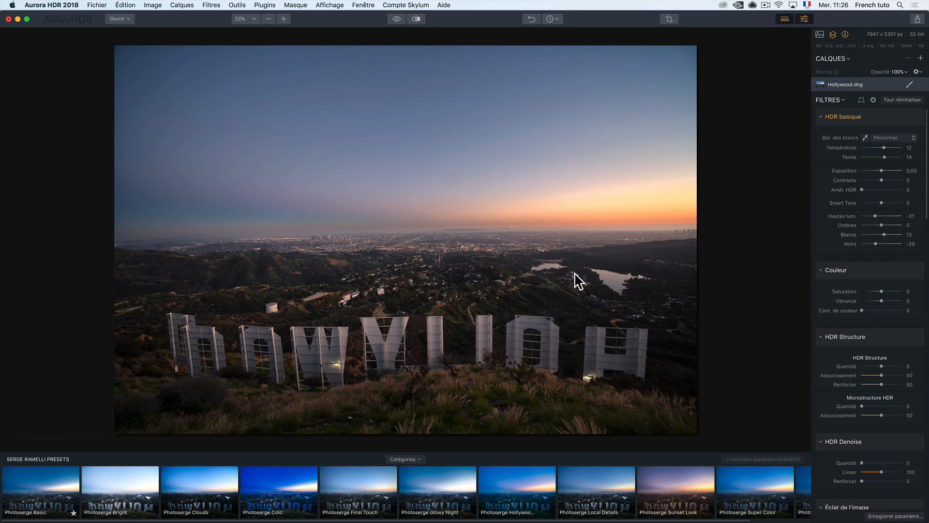
- Set Smart Tone to 48, contrast to 49, highlights to -48 and exposure to -0,65
drag(881, 202, 891, 203)
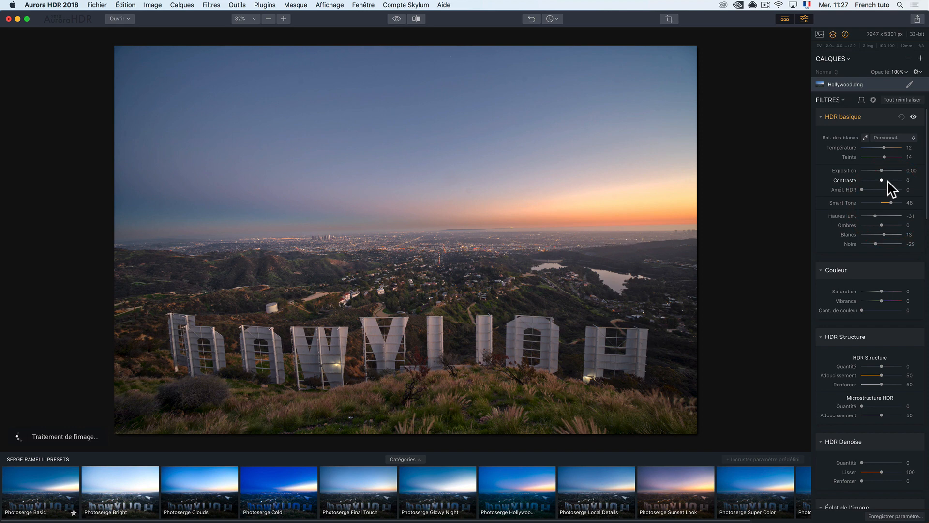
click(890, 180)
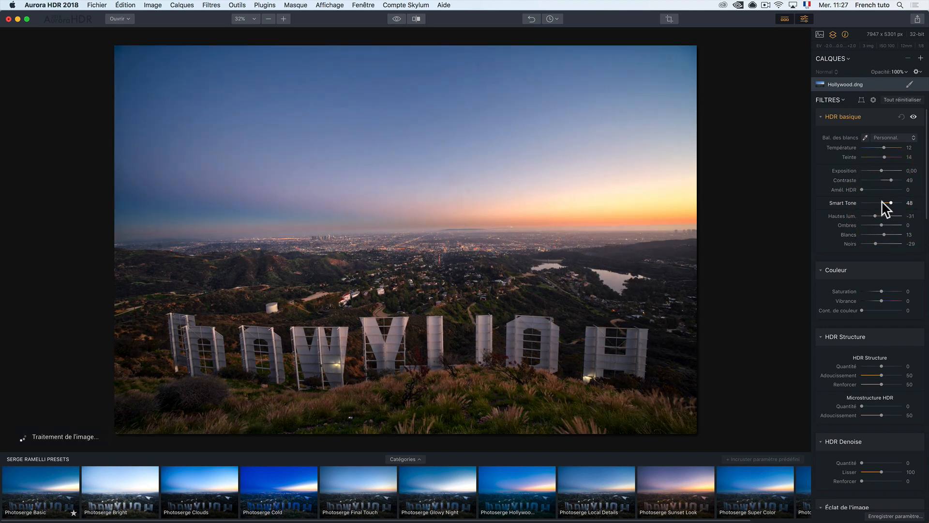
click(871, 216)
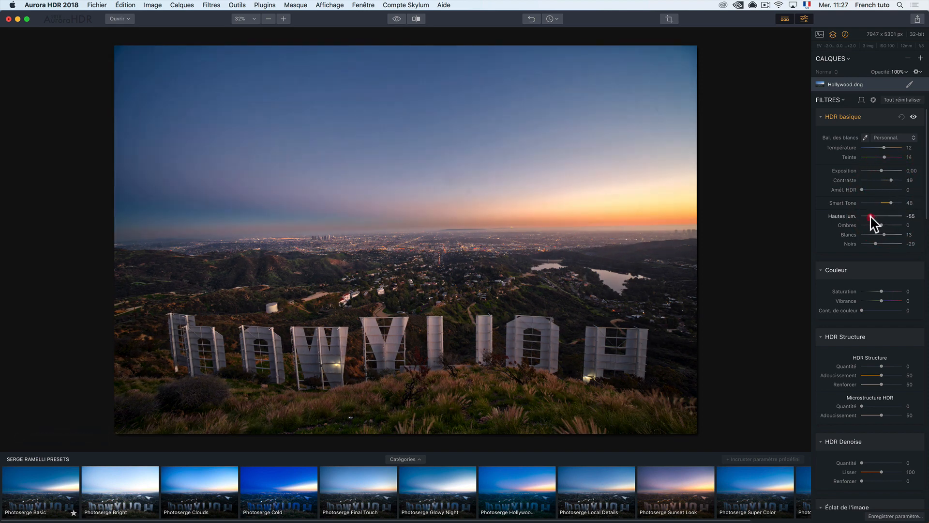
click(880, 170)
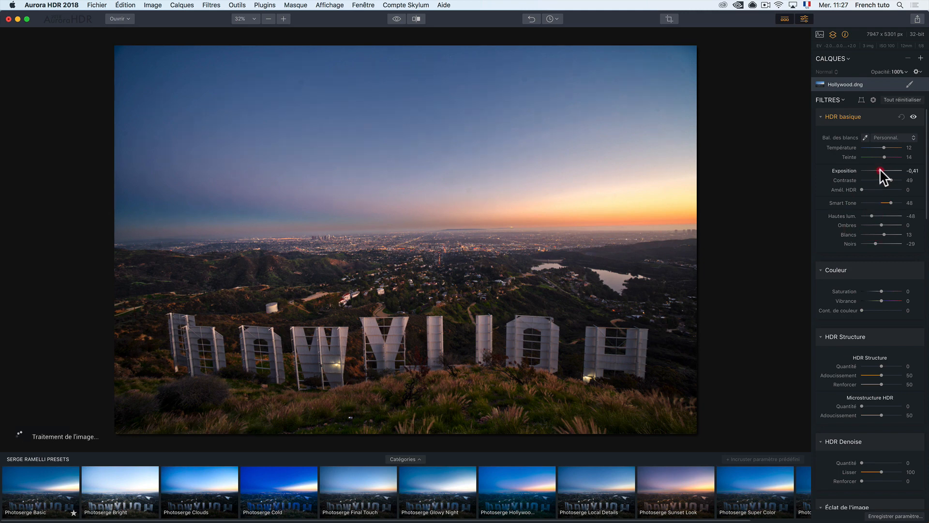
drag(880, 171, 878, 171)
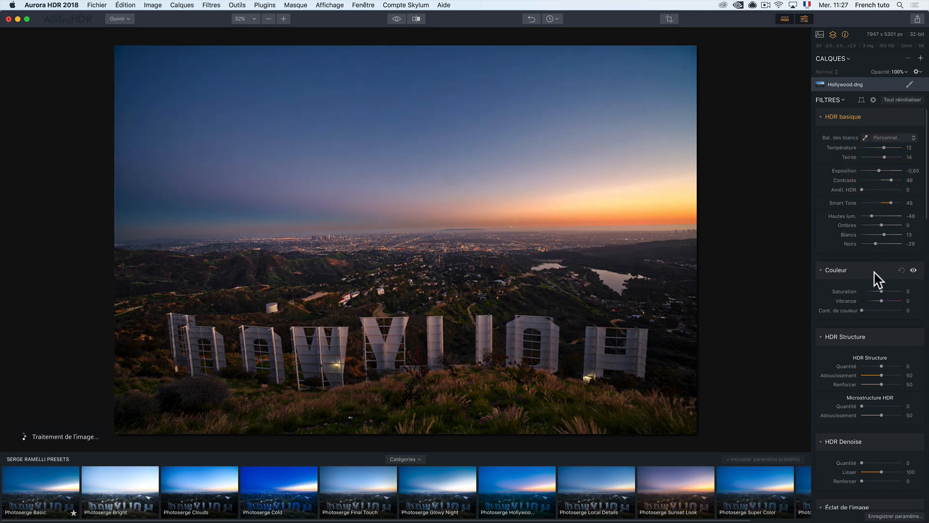
- Set saturation to 12 and vibrance to 19, and readjust the white balance to temperature 8 and tint 25
drag(880, 291, 883, 291)
click(882, 300)
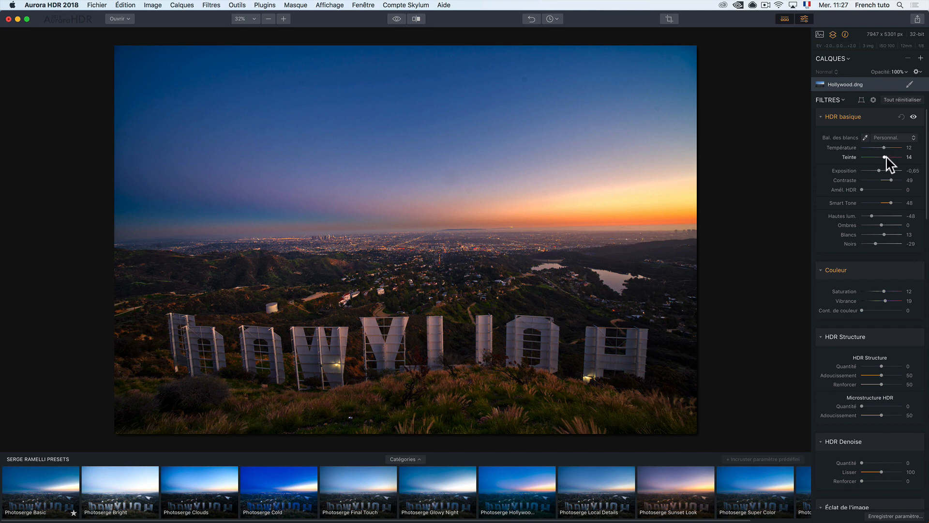
drag(883, 149, 884, 149)
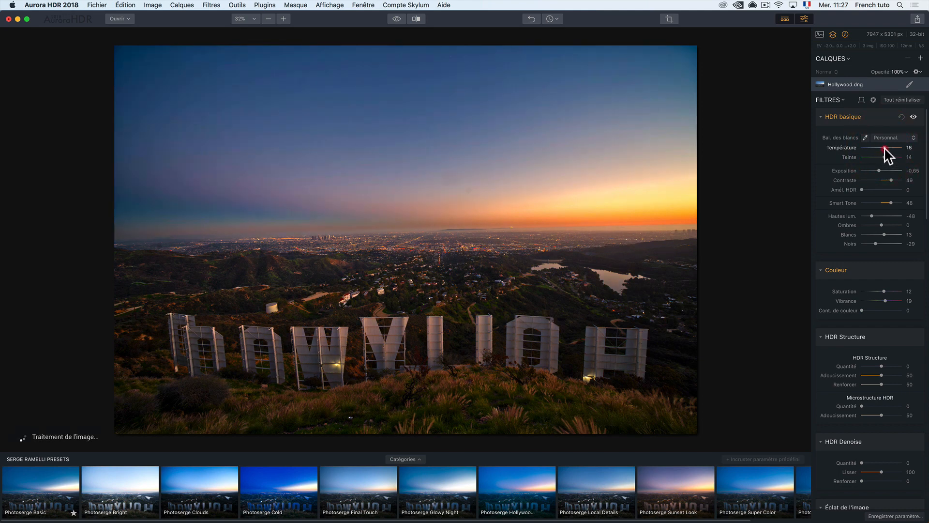
drag(884, 149, 887, 159)
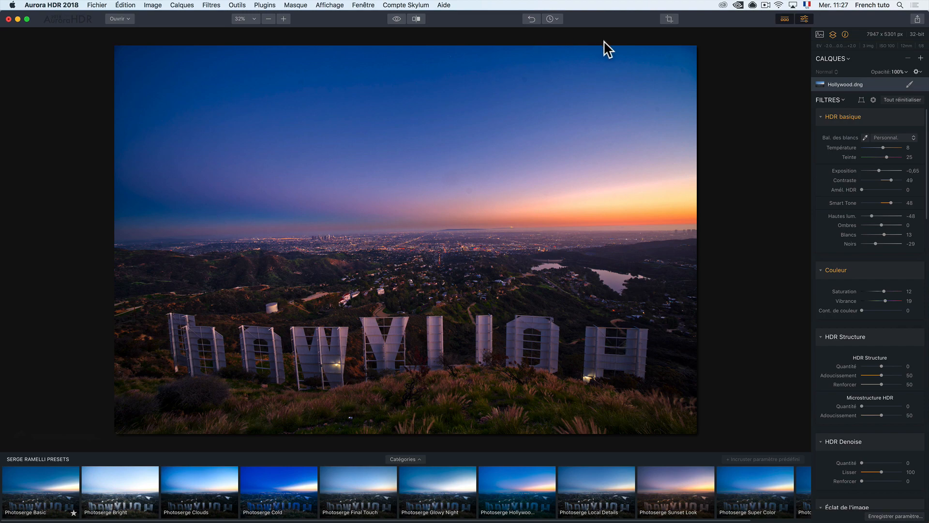
- Straighten the photo by about 0.88° and crop off the upper sky to about 7768 x 4061 px
click(669, 19)
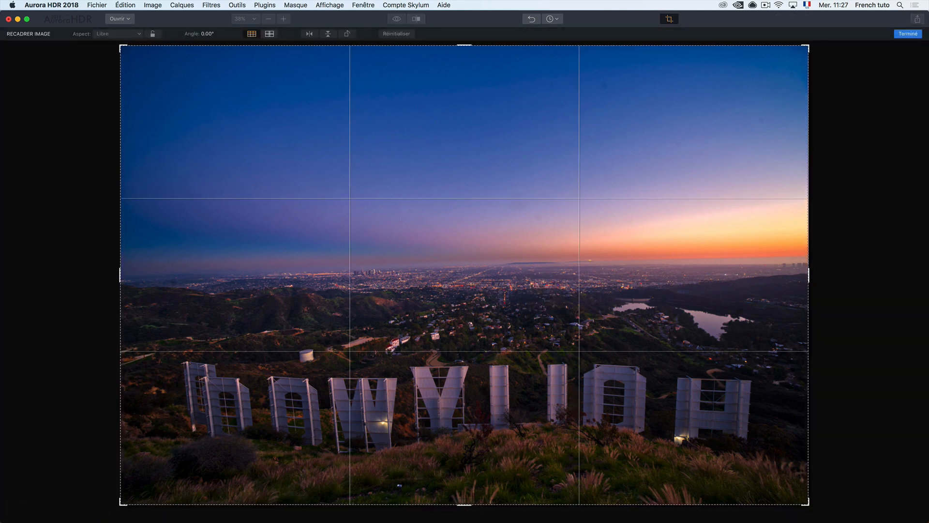
drag(831, 256, 838, 275)
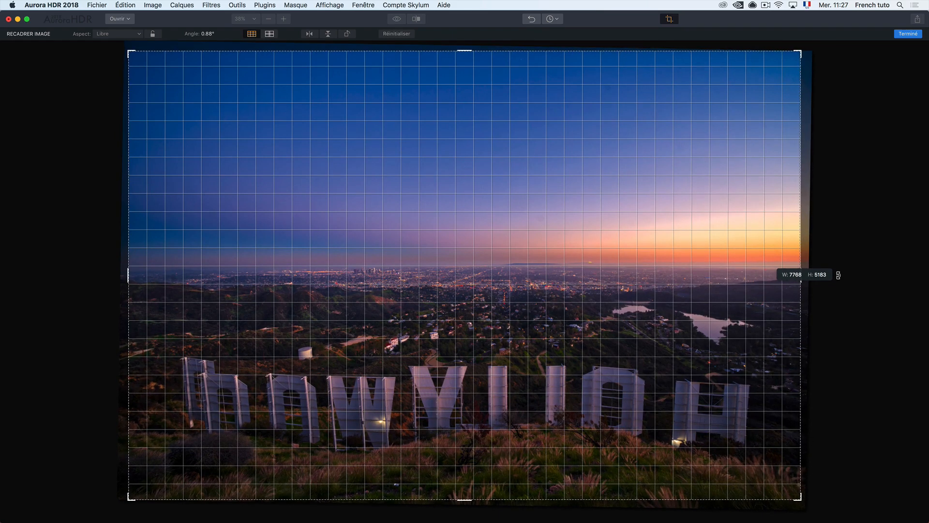
drag(838, 275, 838, 275)
drag(471, 58, 472, 100)
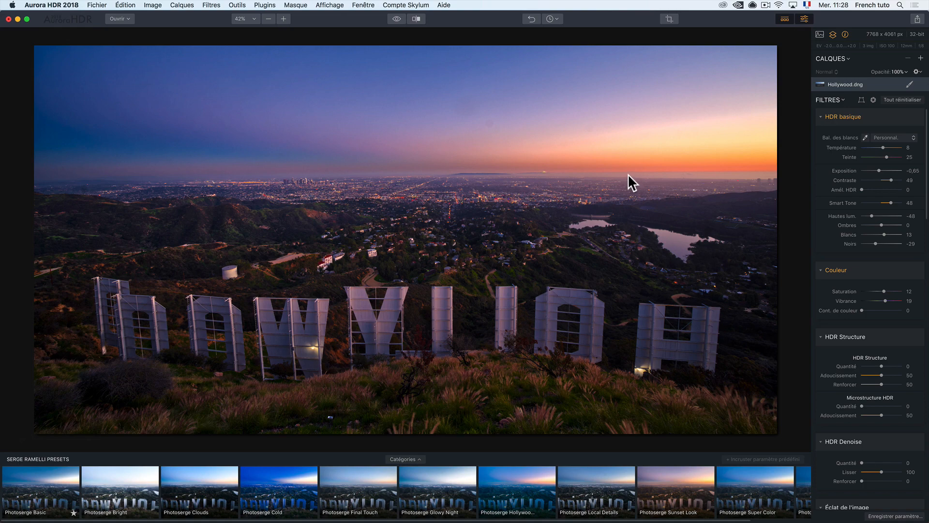
- Add Skies_00147.jpg from the Sky Overlays Part 1 folder as a new image layer
click(920, 58)
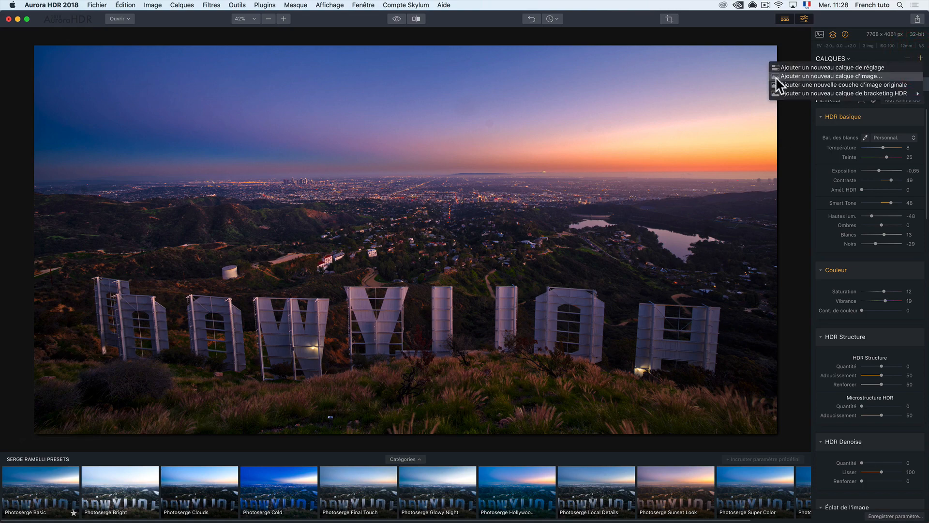
click(861, 75)
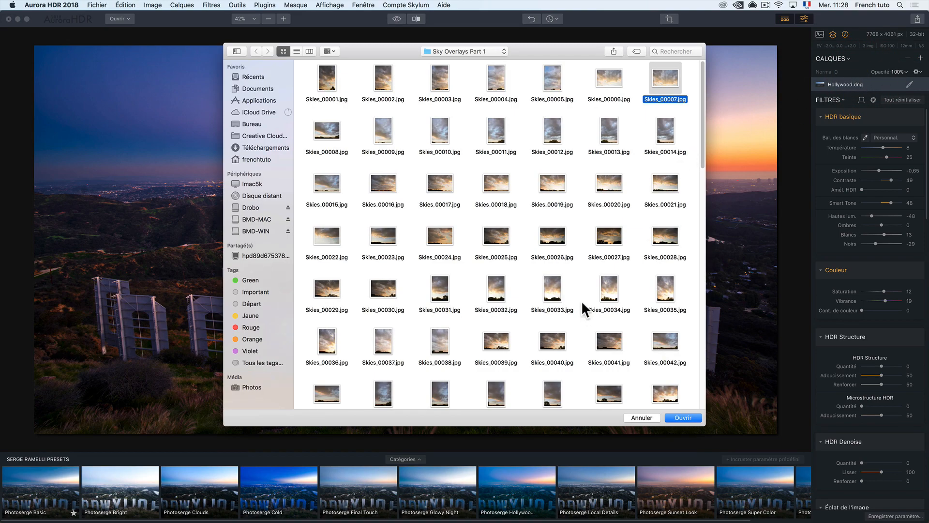
scroll(574, 254, down, 10)
scroll(574, 254, down, 4)
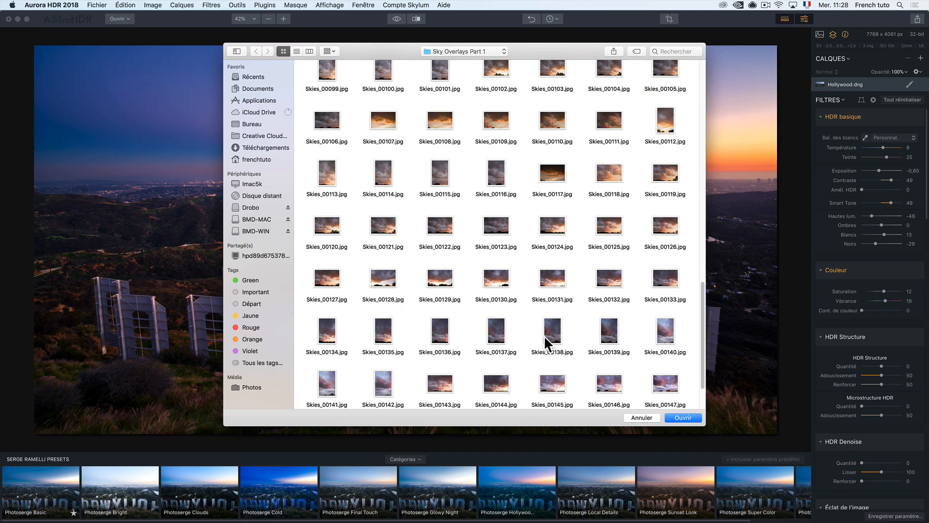
scroll(544, 335, down, 1)
click(665, 370)
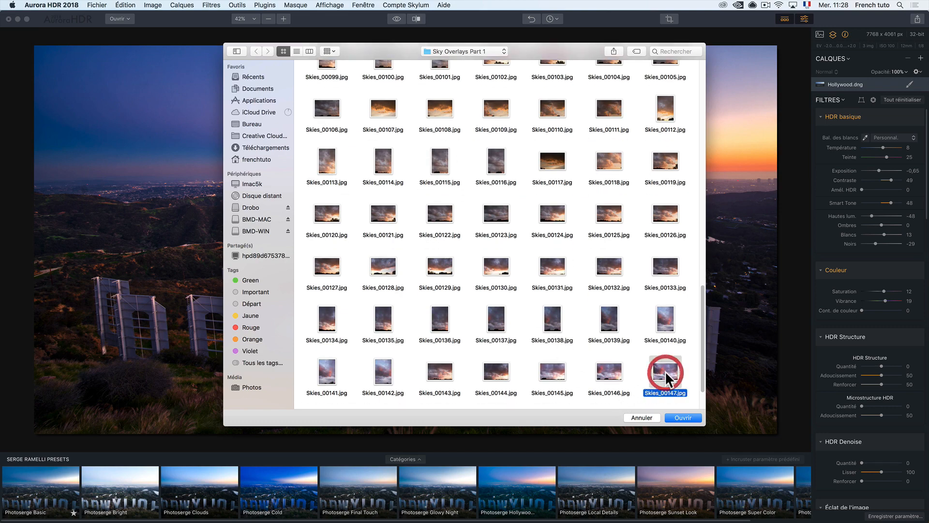
click(688, 418)
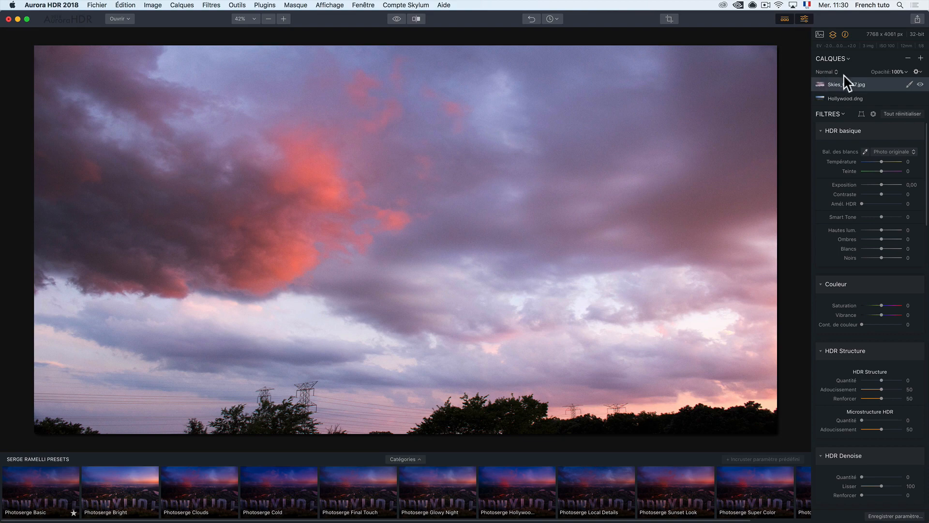
- Try the Skies_00147.jpg layer in Multiply blend mode with exposure 0,93, and delete the layer
click(824, 72)
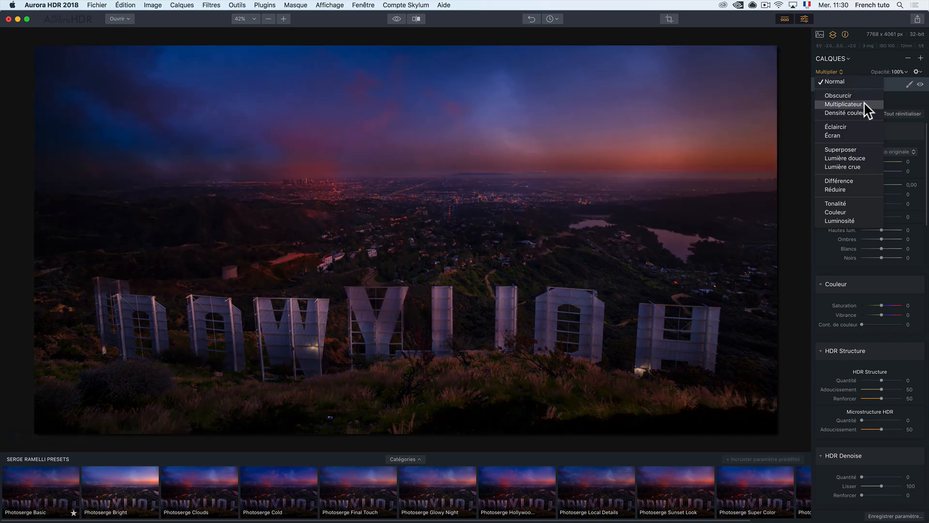
click(864, 104)
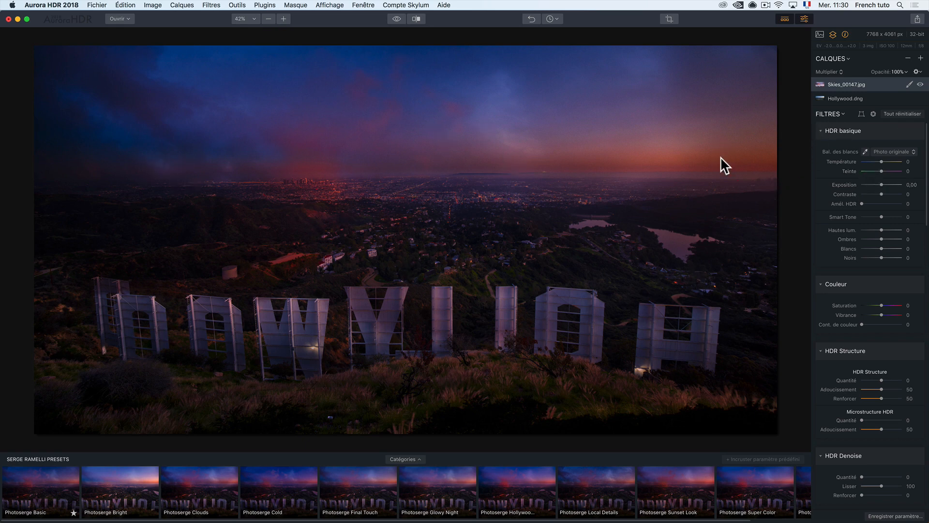
drag(881, 185, 882, 184)
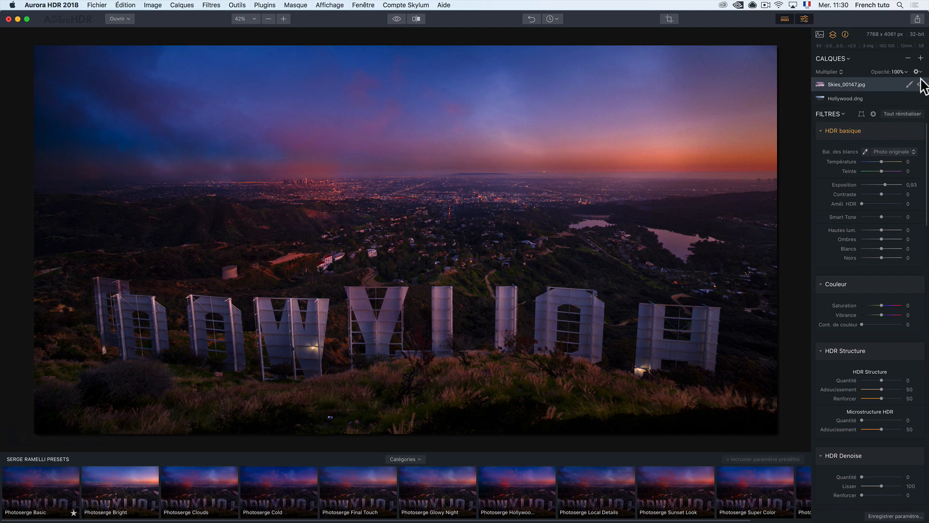
click(908, 58)
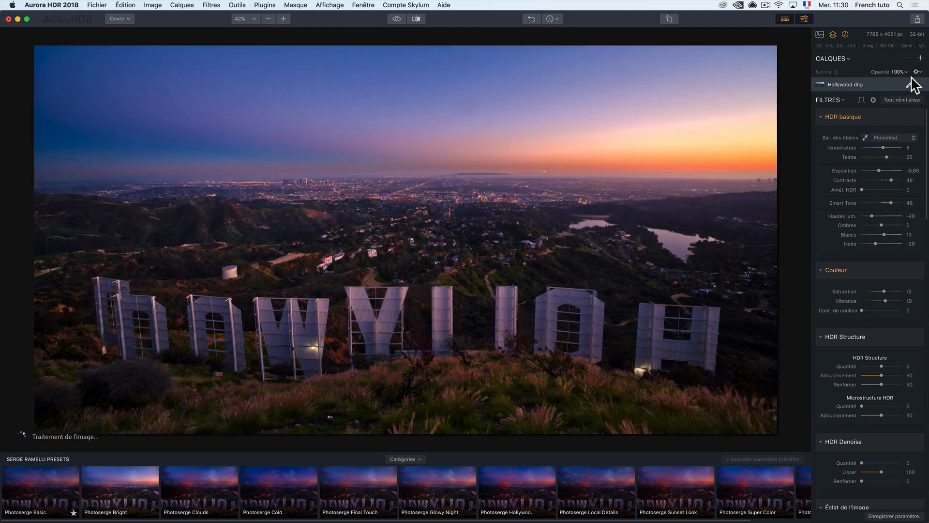
- Add Sunset-2.jpg from the AURORA MASTERCLASS folder as a new image layer
click(920, 58)
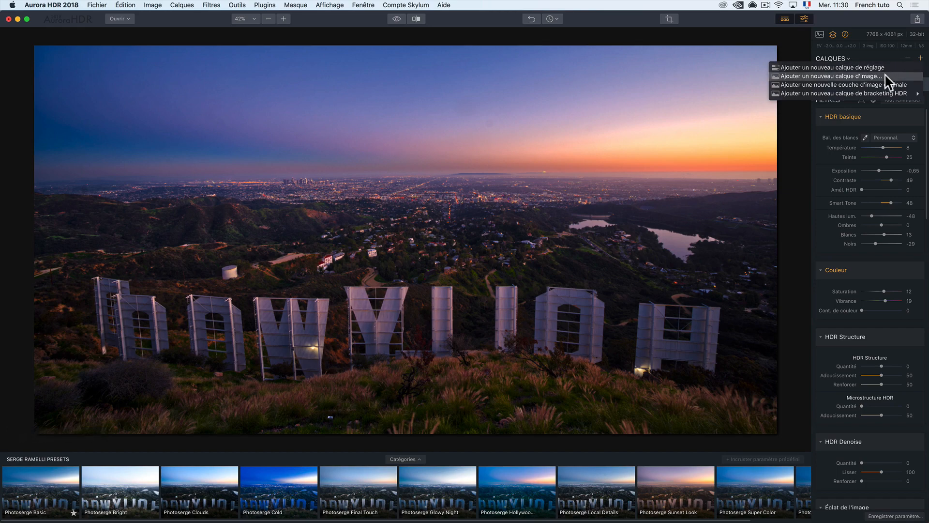
click(883, 75)
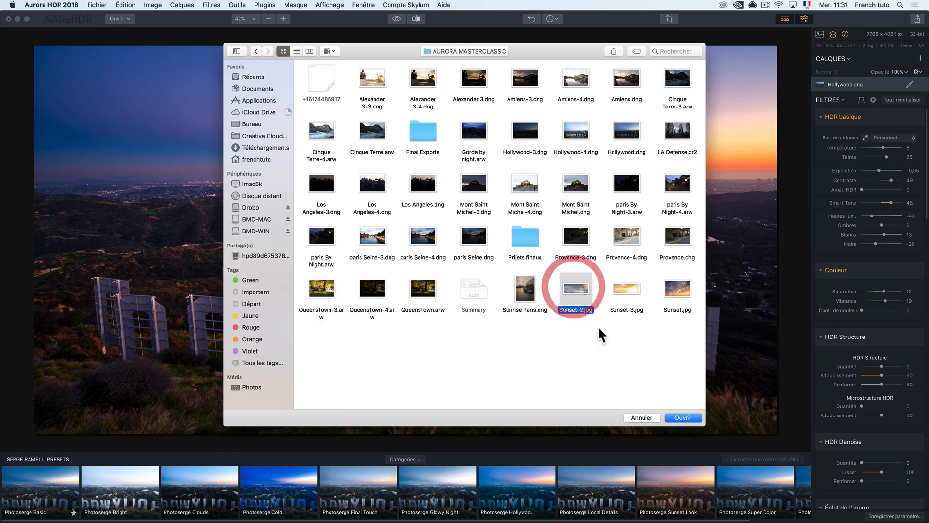
click(695, 417)
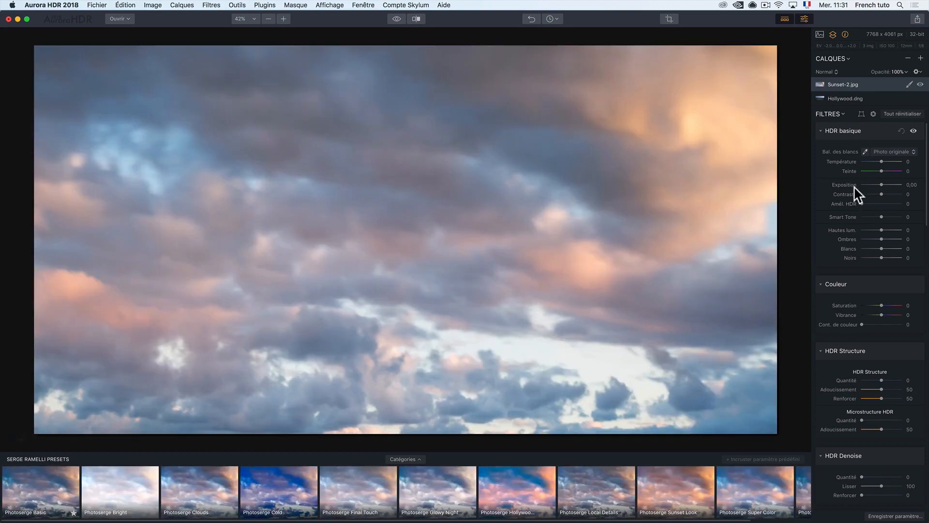
- Try the Multiply blend mode on the Sunset-2.jpg layer and delete the layer
click(836, 72)
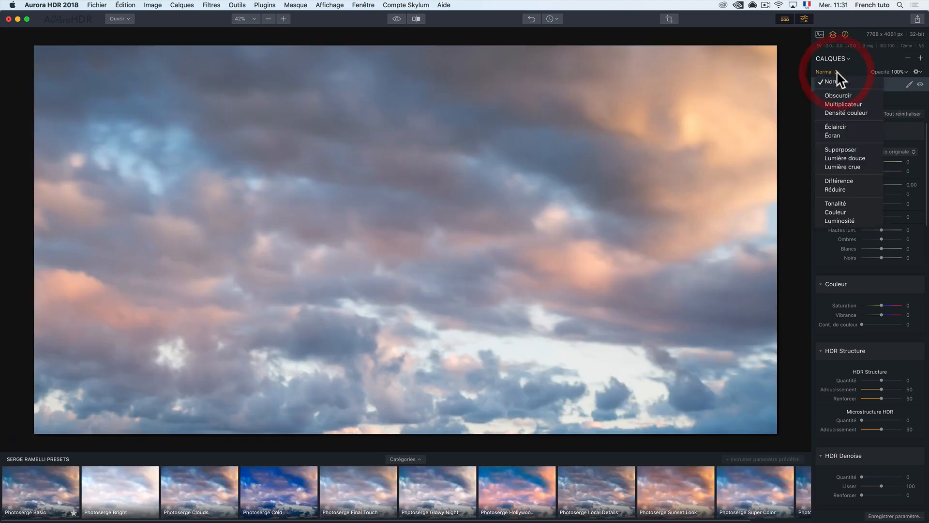
click(840, 102)
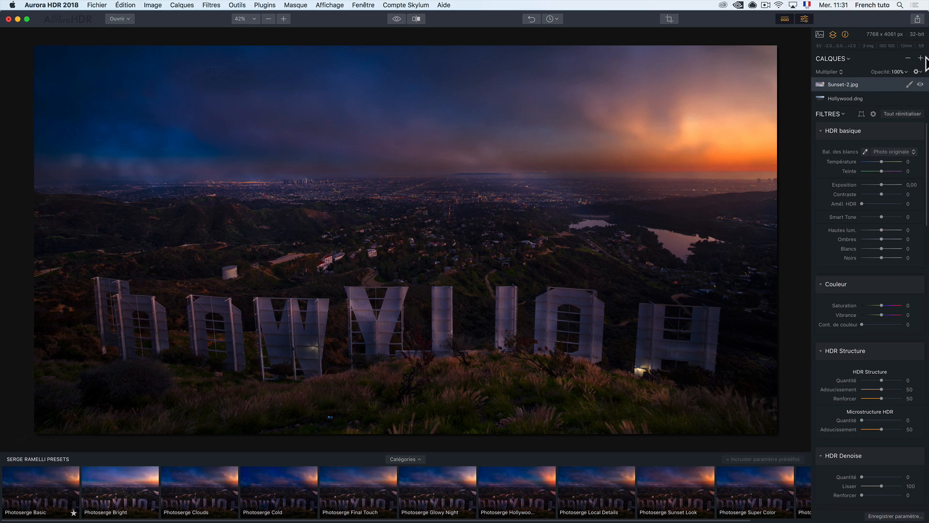
click(908, 58)
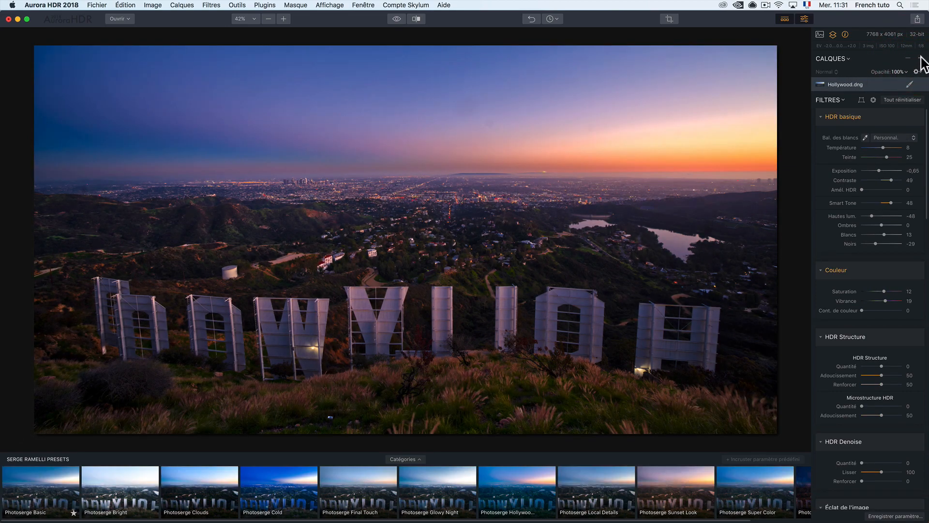
- Add Sunset.jpg from the AURORA MASTERCLASS folder as a new image layer
click(920, 58)
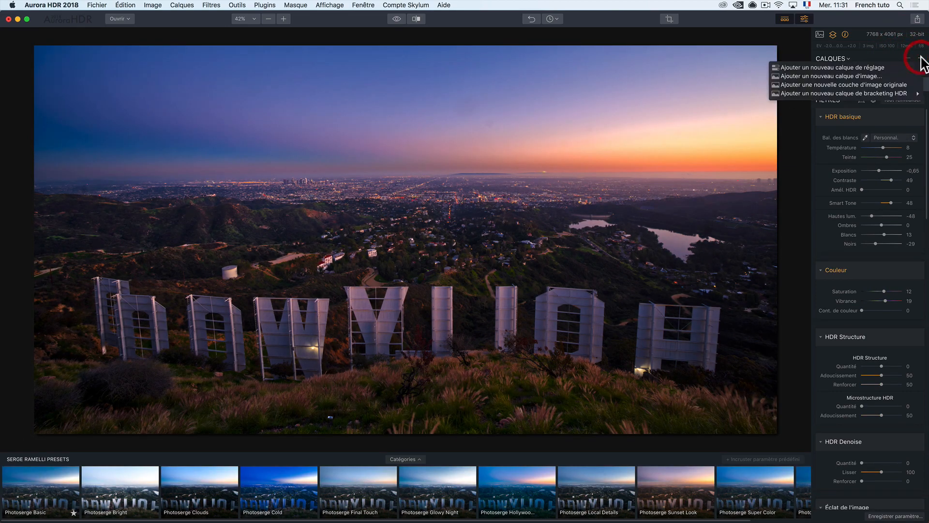
click(837, 75)
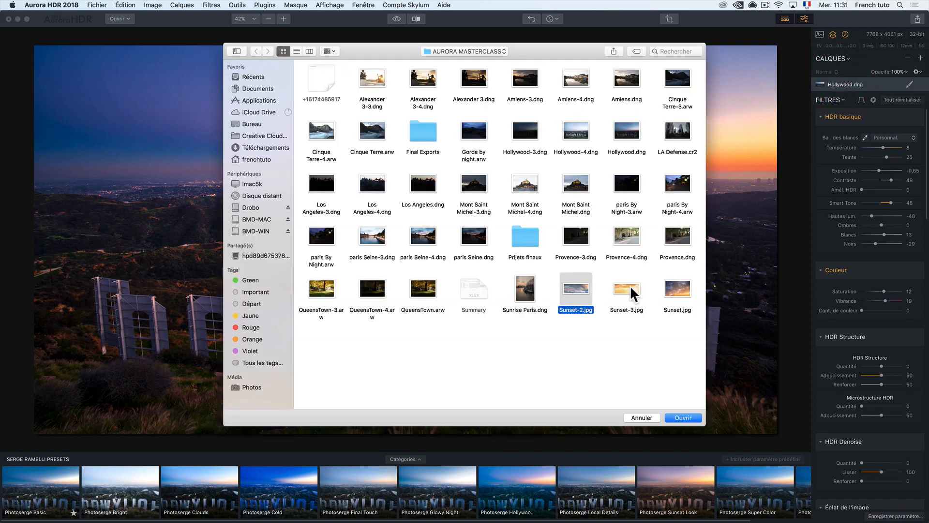
click(675, 288)
click(695, 417)
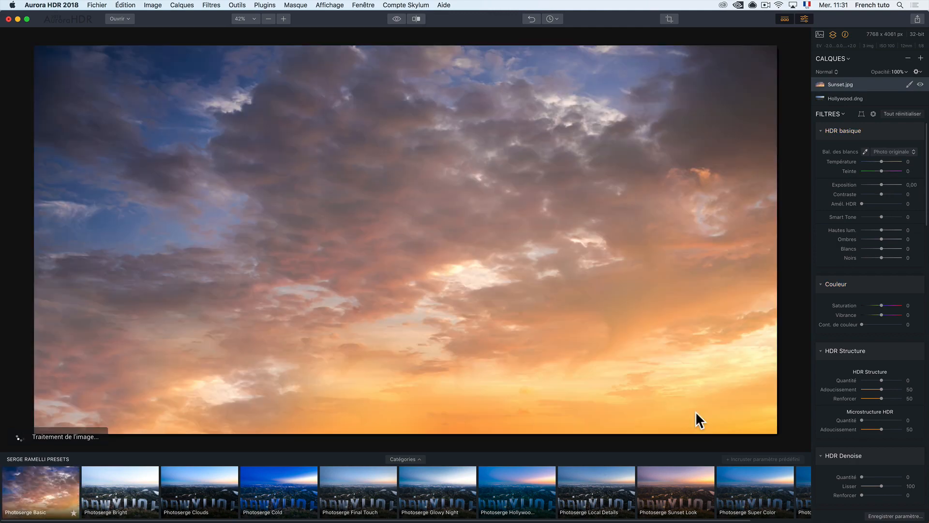
- Set the Sunset.jpg layer's blend mode to Multiplier and its exposure to 1,38
click(837, 72)
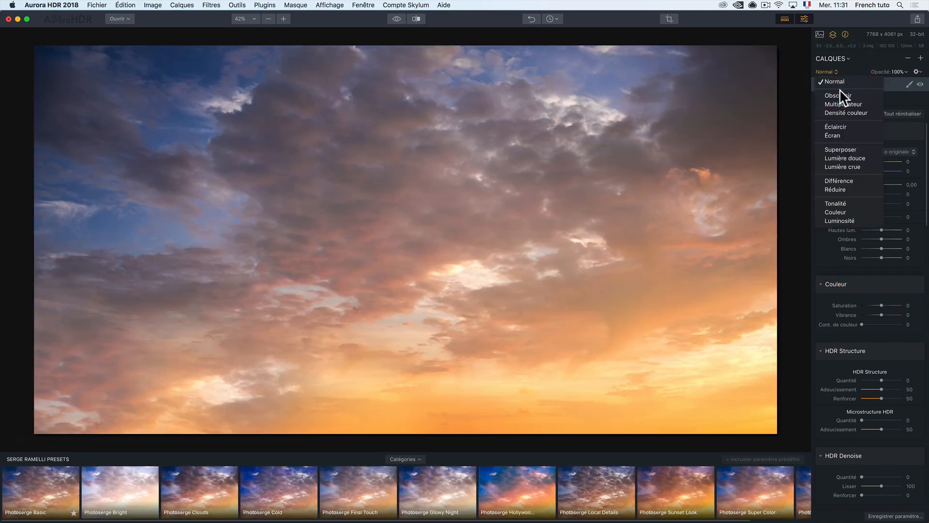
click(843, 103)
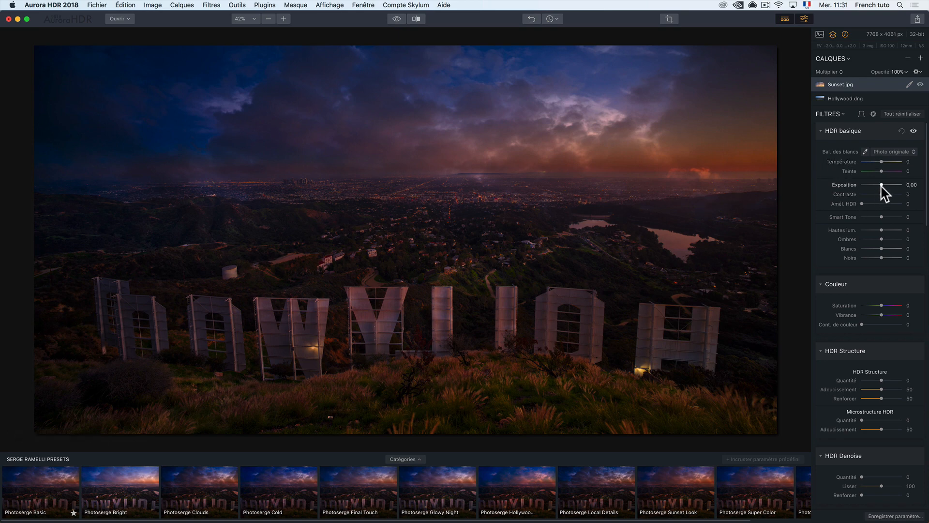
drag(883, 184, 887, 184)
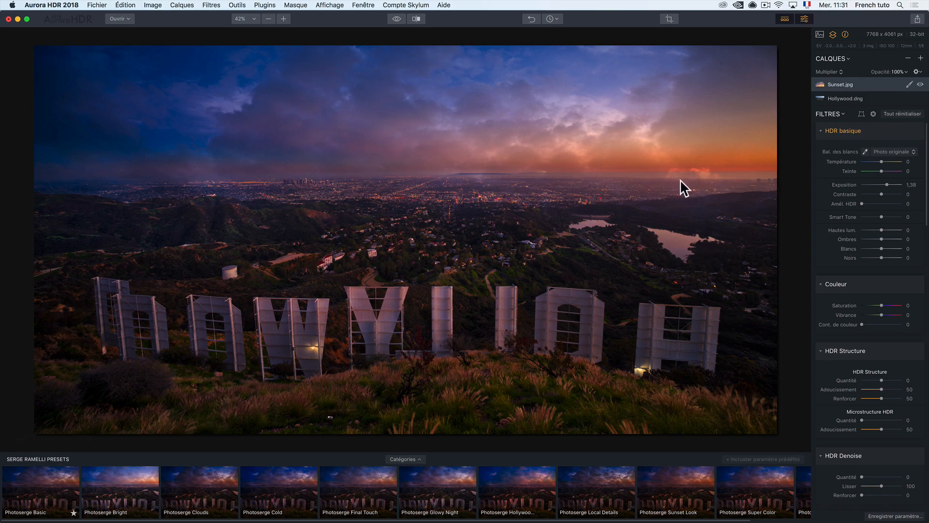
- Start a brush mask on the Sunset.jpg layer with opacity 22% and brush size 162
click(908, 85)
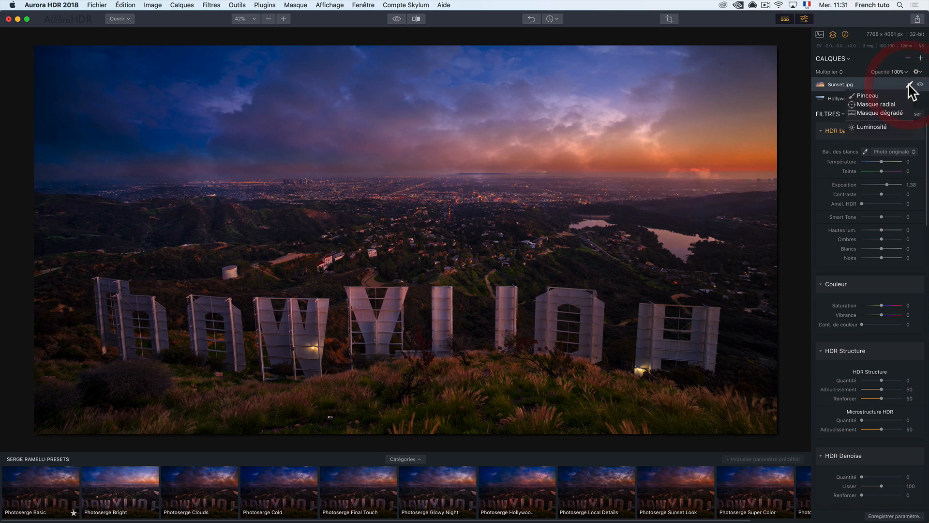
click(884, 95)
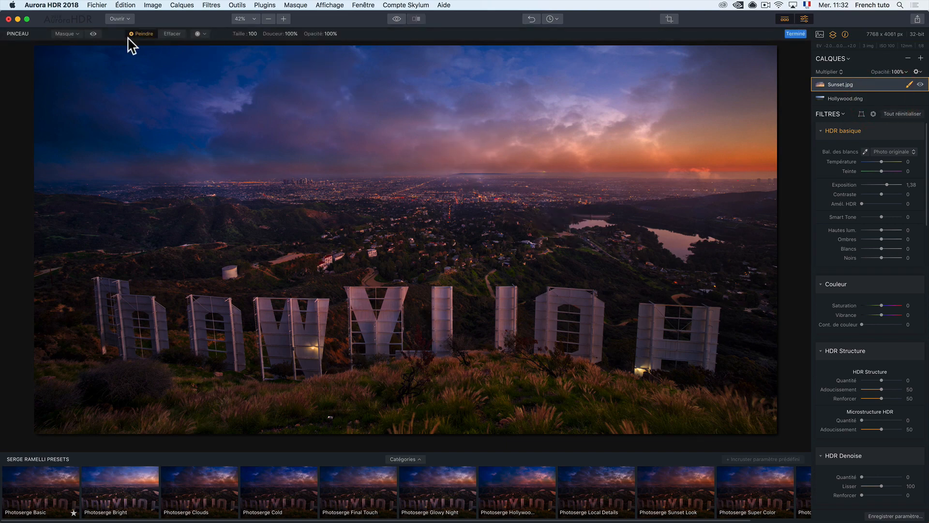
click(334, 33)
drag(329, 42, 304, 45)
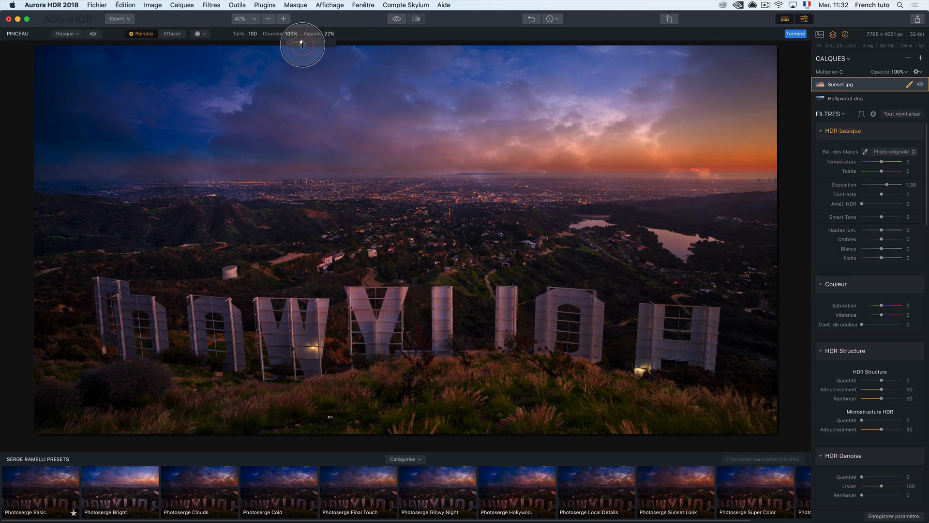
click(253, 34)
drag(257, 42, 261, 42)
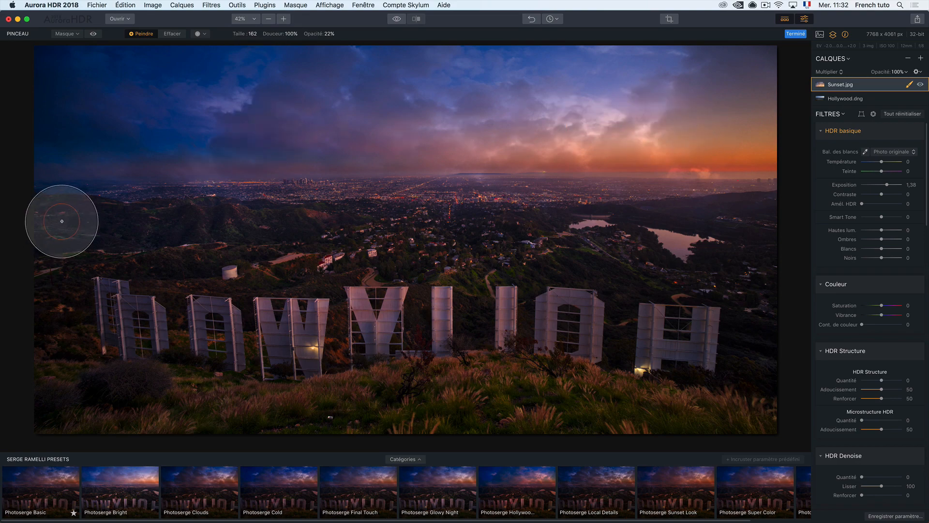
- Paint the sunset clouds gradually into the sky above the horizon, and compare the image with the Sunset.jpg layer hidden and shown
mouse_move(450, 131)
mouse_down()
mouse_move(456, 151)
mouse_move(479, 155)
mouse_move(556, 143)
mouse_up()
mouse_move(628, 124)
mouse_down()
mouse_move(688, 125)
mouse_move(349, 119)
mouse_move(478, 134)
mouse_move(674, 125)
mouse_move(197, 116)
mouse_move(198, 128)
mouse_move(698, 130)
mouse_move(766, 81)
mouse_up()
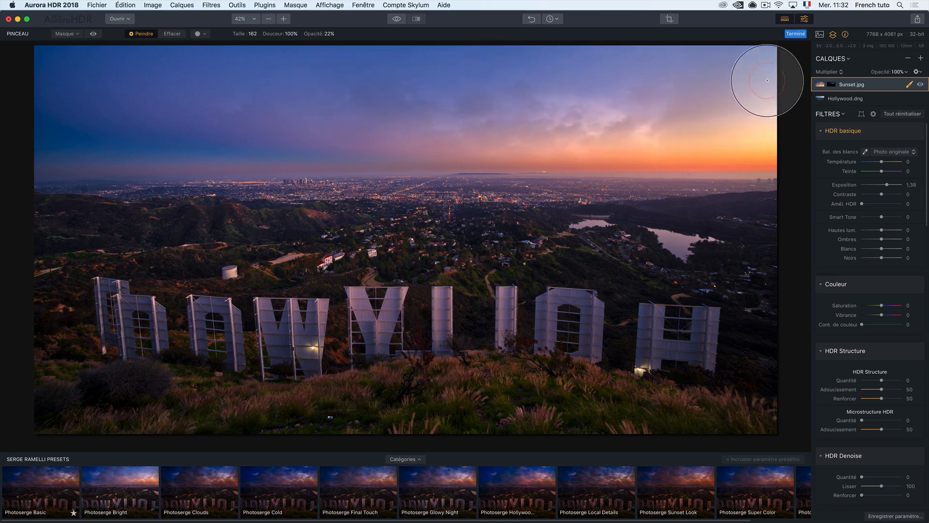
drag(690, 103, 326, 116)
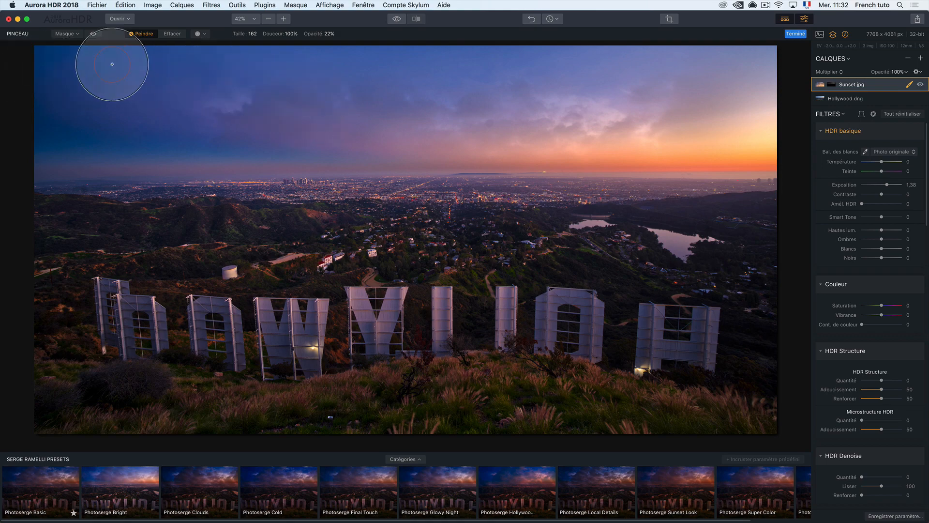
mouse_move(112, 64)
mouse_down()
mouse_move(634, 83)
mouse_move(464, 83)
mouse_move(759, 85)
mouse_move(634, 84)
mouse_move(787, 94)
mouse_move(756, 113)
mouse_move(691, 115)
mouse_move(790, 104)
mouse_up()
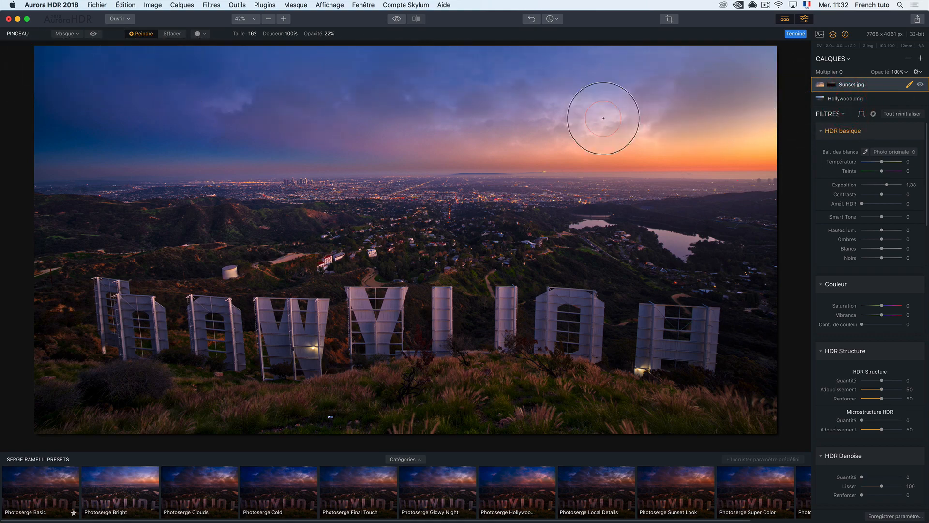
mouse_move(603, 118)
mouse_down()
mouse_move(154, 140)
mouse_move(80, 133)
mouse_move(8, 106)
mouse_move(78, 74)
mouse_up()
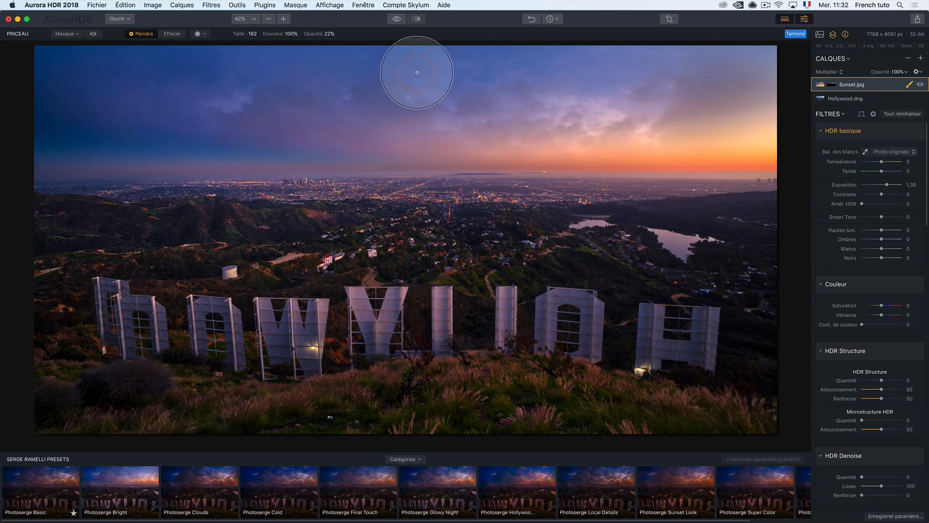
mouse_move(417, 72)
mouse_down()
mouse_move(278, 80)
mouse_move(739, 96)
mouse_move(635, 121)
mouse_move(504, 101)
mouse_move(798, 110)
mouse_move(704, 94)
mouse_move(784, 69)
mouse_move(772, 83)
mouse_move(648, 69)
mouse_move(394, 84)
mouse_move(124, 84)
mouse_move(281, 94)
mouse_move(61, 105)
mouse_move(88, 102)
mouse_move(7, 45)
mouse_move(298, 138)
mouse_up()
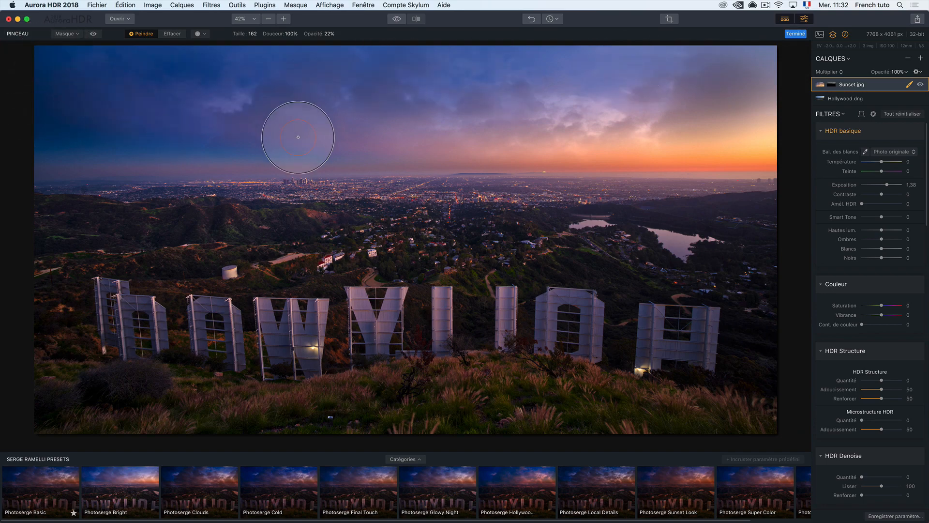
mouse_move(179, 397)
mouse_down()
mouse_move(127, 415)
mouse_move(160, 402)
mouse_move(119, 382)
mouse_up()
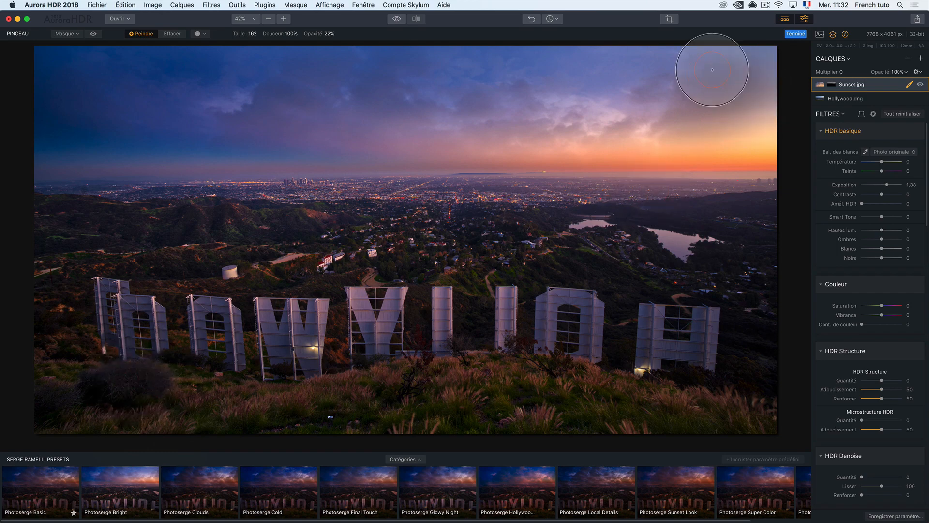
mouse_move(712, 70)
mouse_down()
mouse_move(680, 82)
mouse_move(780, 99)
mouse_move(780, 119)
mouse_move(639, 81)
mouse_move(517, 96)
mouse_move(228, 99)
mouse_move(238, 86)
mouse_move(190, 85)
mouse_move(207, 100)
mouse_move(699, 166)
mouse_up()
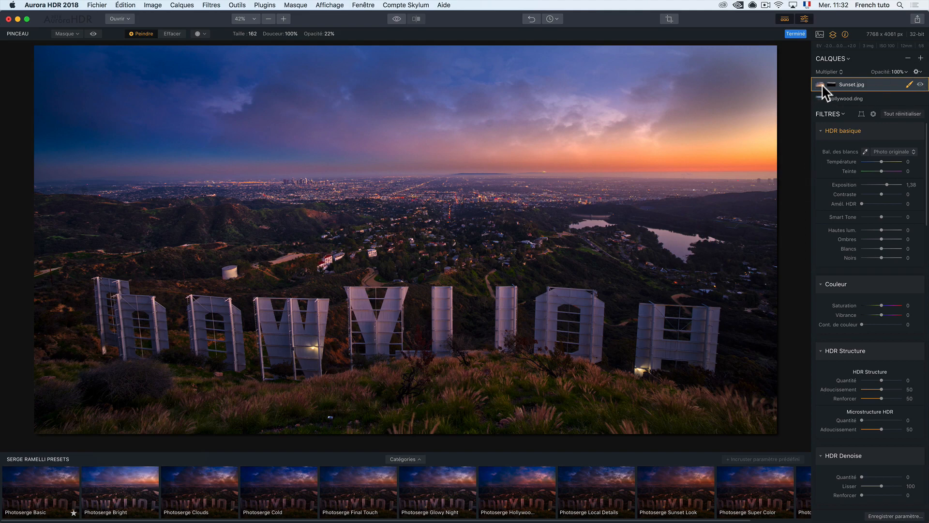
click(919, 83)
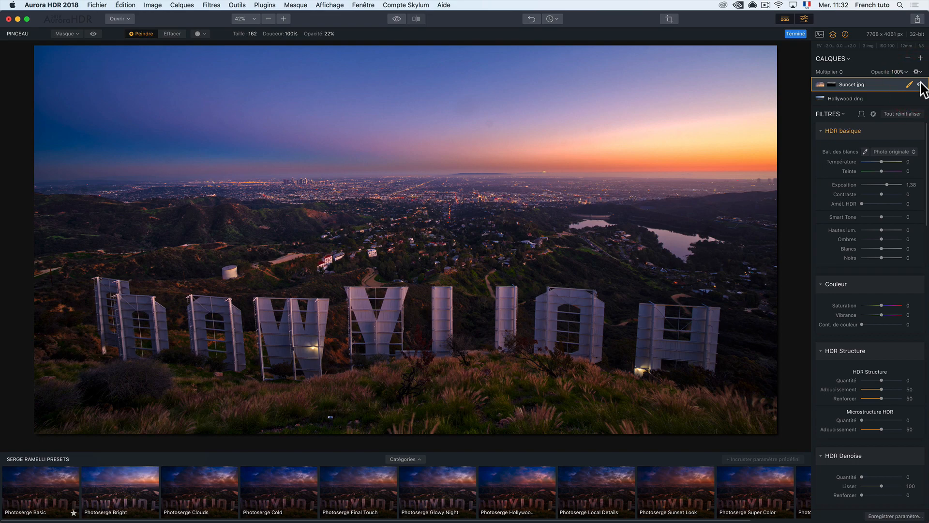
click(920, 85)
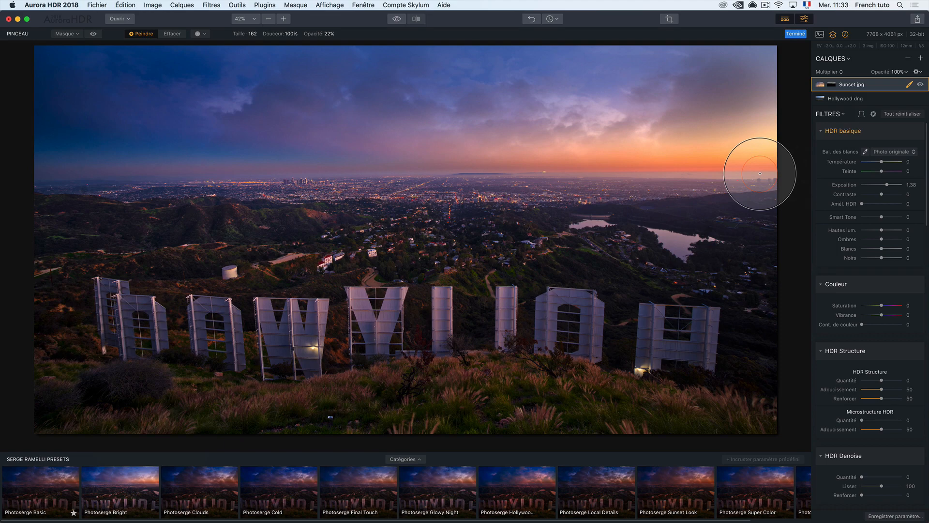
- Add an adjustment layer with contrast 40, Smart Tone 42, saturation -6 and vibrance -13
click(921, 59)
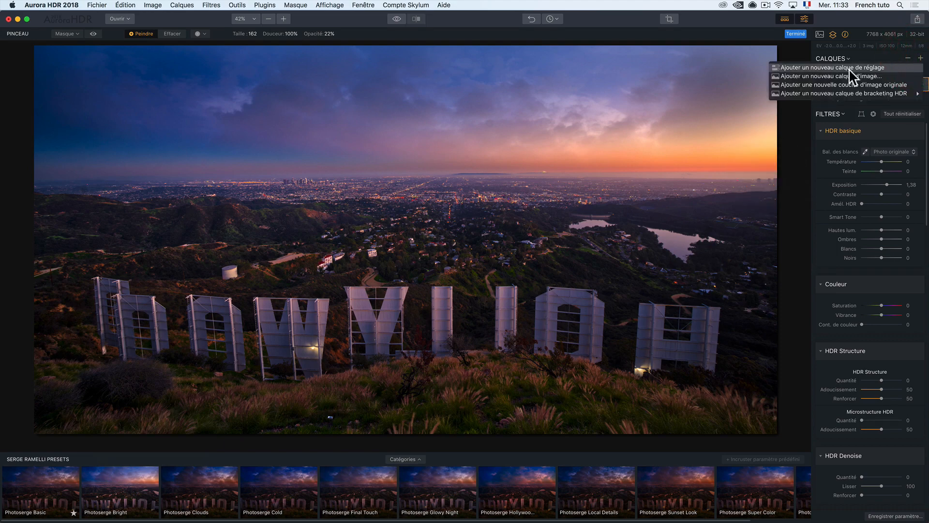
click(870, 67)
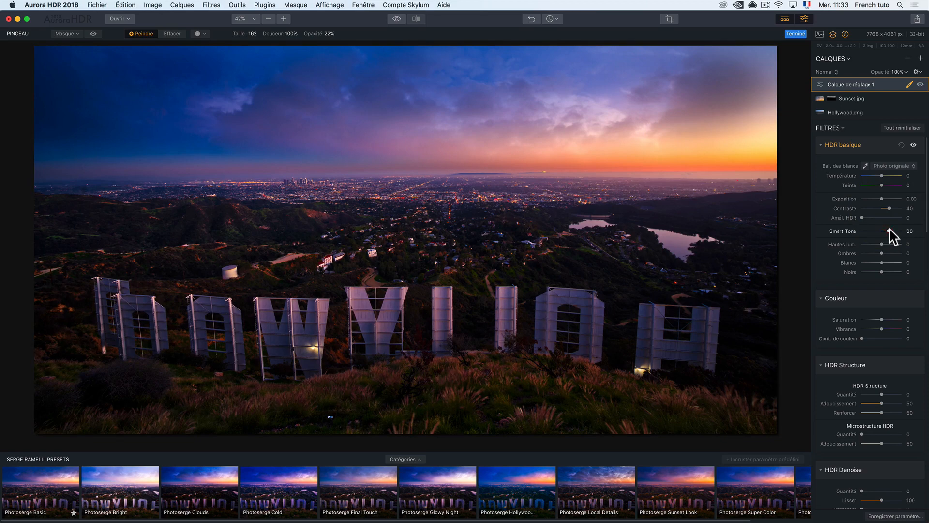
drag(889, 231, 891, 231)
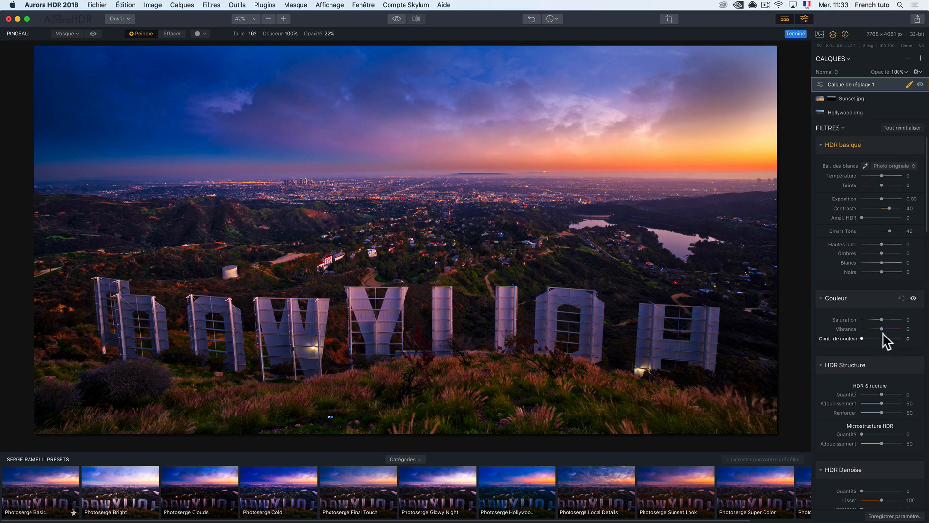
drag(881, 329, 882, 330)
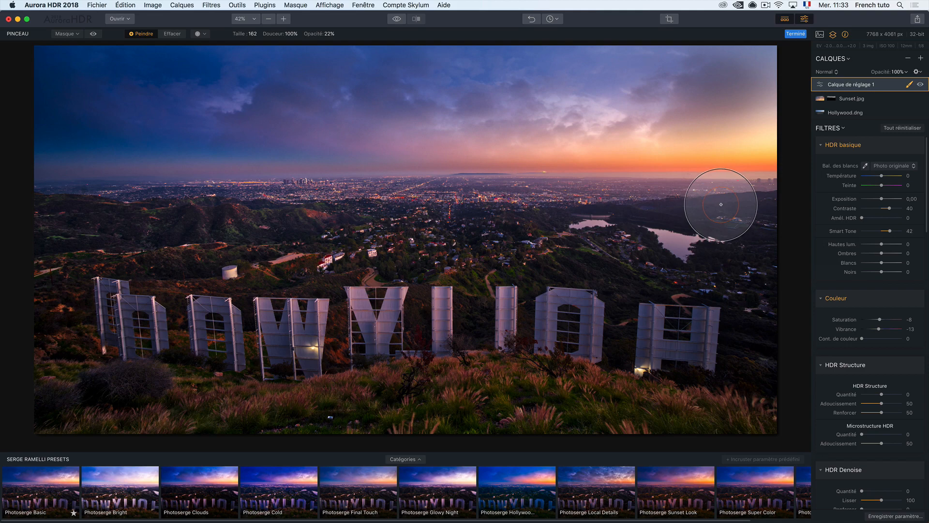
- Add a second adjustment layer with HDR Structure quantity 27 and detail enhancement of 19 small, 10 medium and 2 large
click(920, 58)
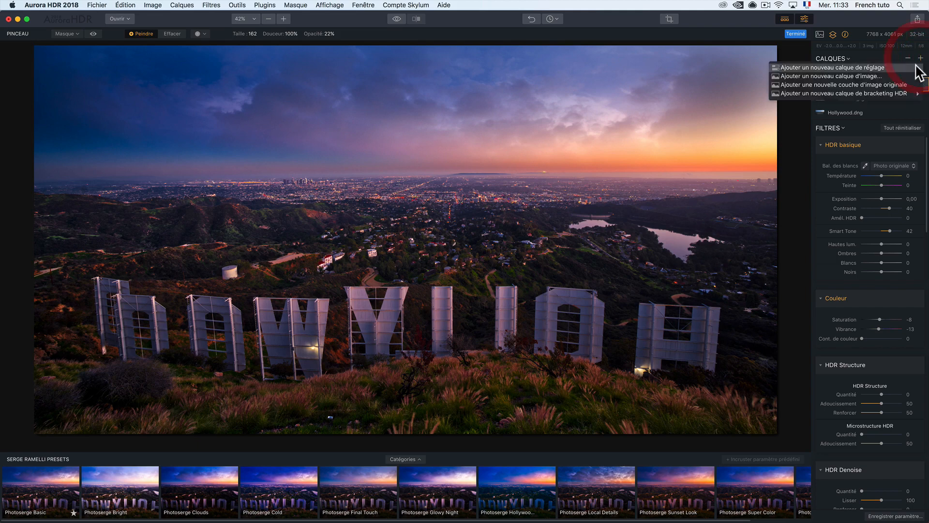
click(843, 68)
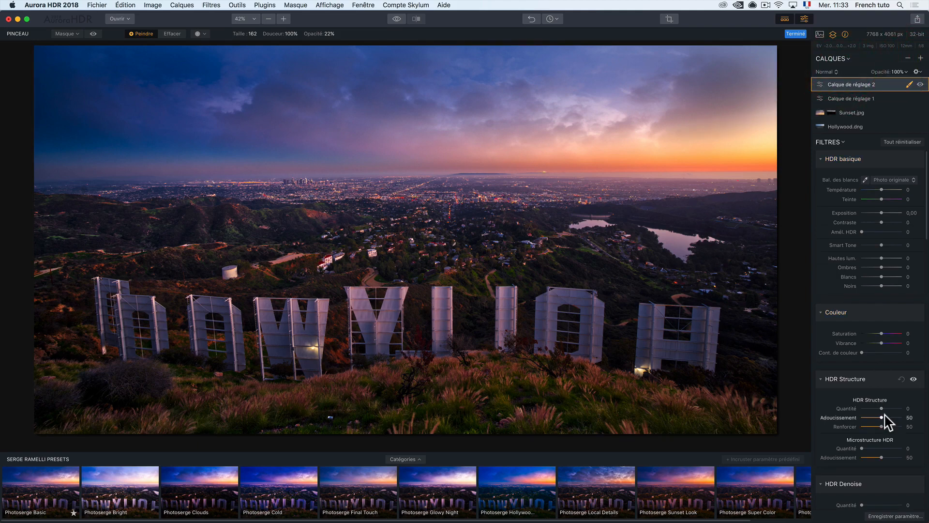
scroll(888, 414, down, 5)
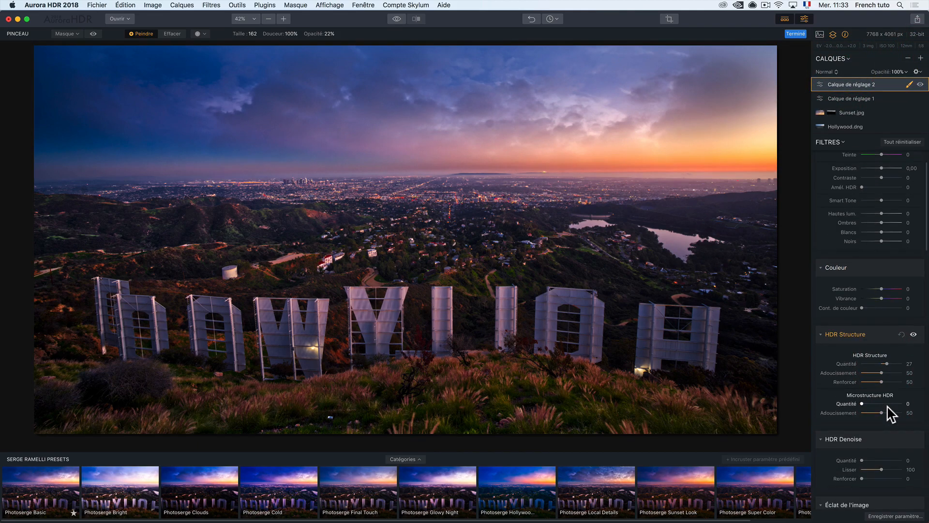
scroll(880, 443, down, 6)
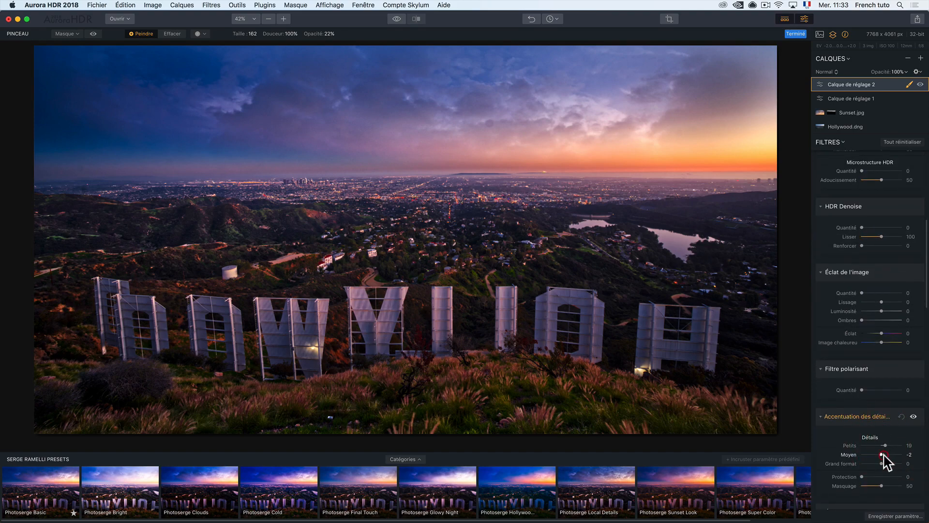
click(884, 454)
drag(884, 462, 881, 463)
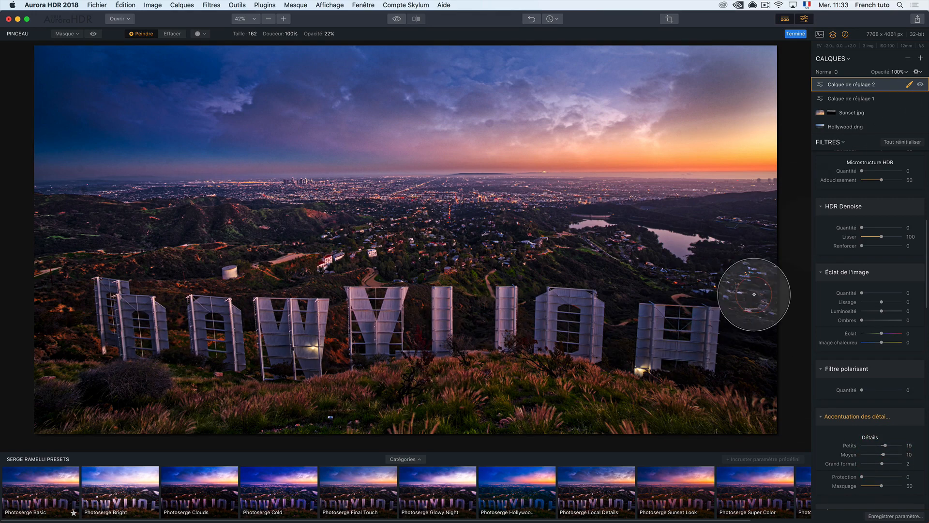
- Mask the second adjustment layer onto the Hollywood letters with the brush at 100% opacity, and set its exposure to 1,01
drag(680, 328, 580, 328)
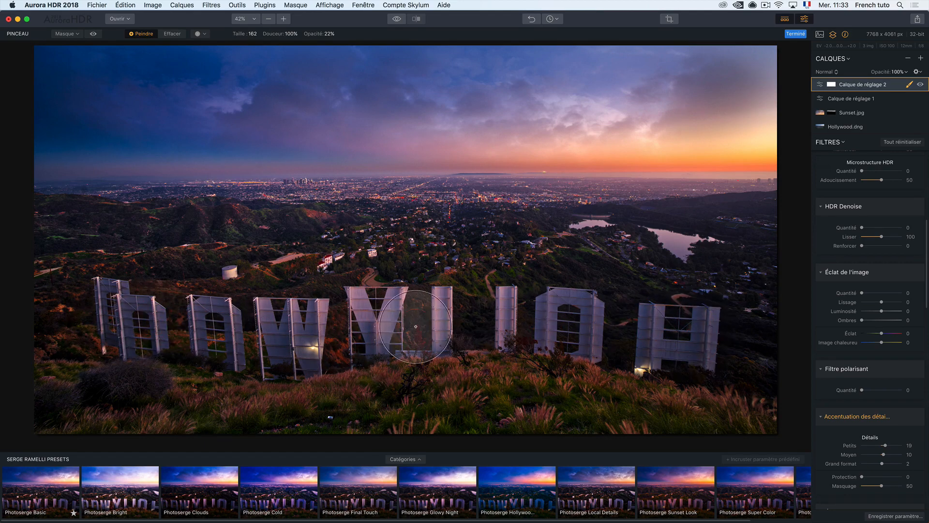
mouse_move(416, 326)
mouse_down()
mouse_move(641, 329)
mouse_move(124, 323)
mouse_move(723, 325)
mouse_move(734, 335)
mouse_up()
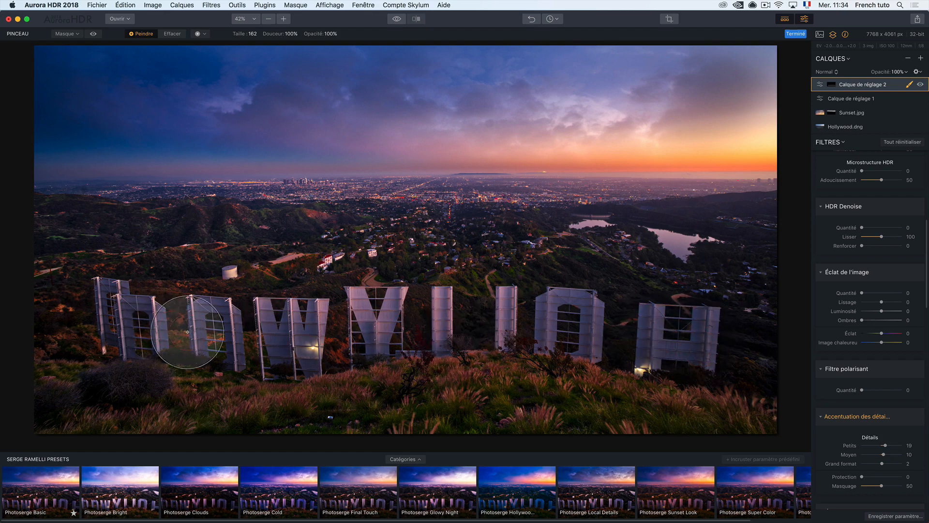
scroll(863, 228, up, 5)
scroll(866, 229, up, 3)
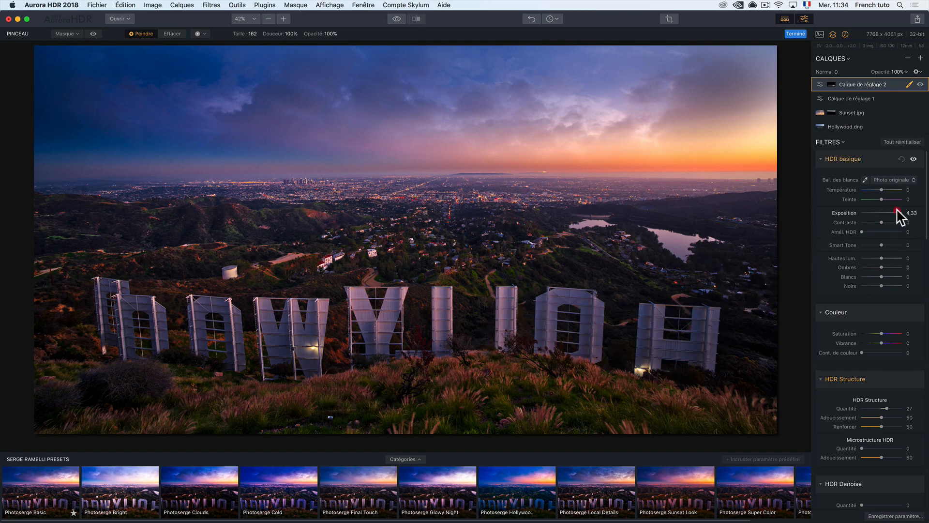
drag(897, 210, 887, 217)
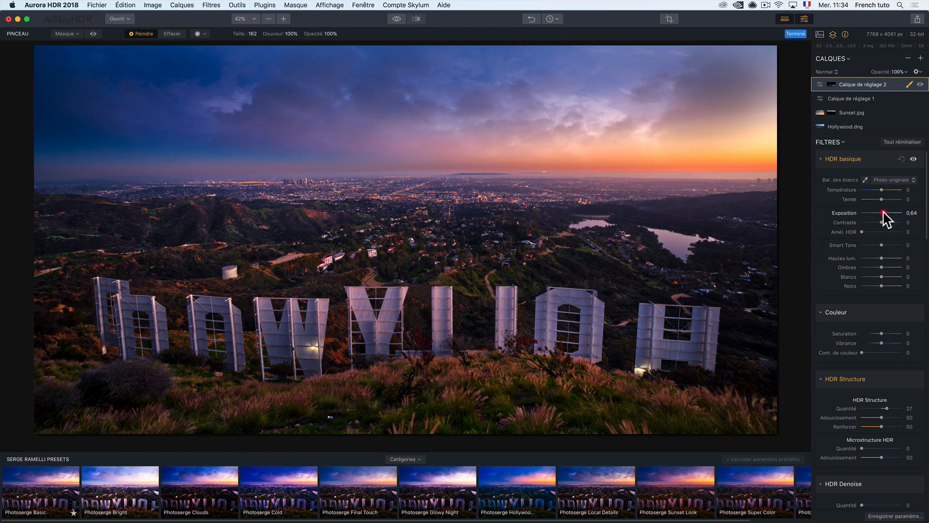
drag(884, 212, 886, 213)
- Add a third adjustment layer with an image glow quantity of 33, and paint its mask over the sky
click(917, 59)
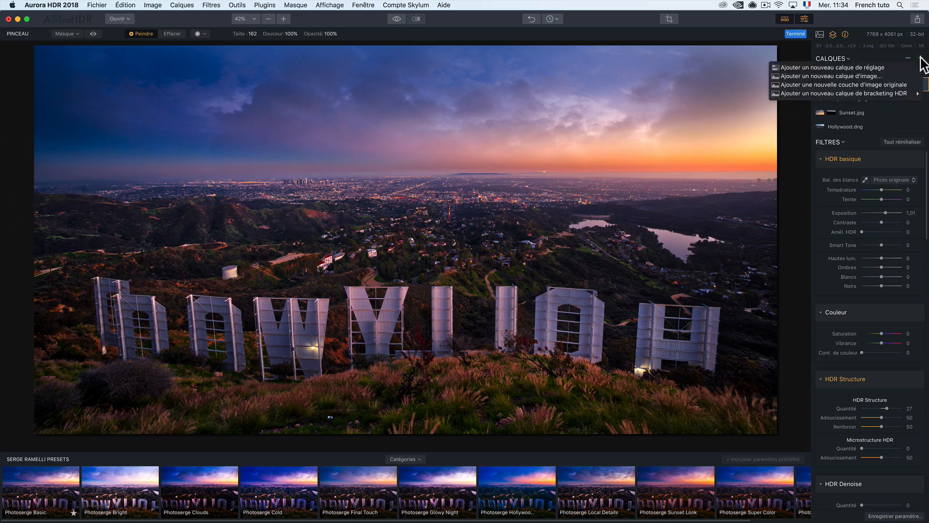
click(890, 69)
scroll(869, 309, down, 4)
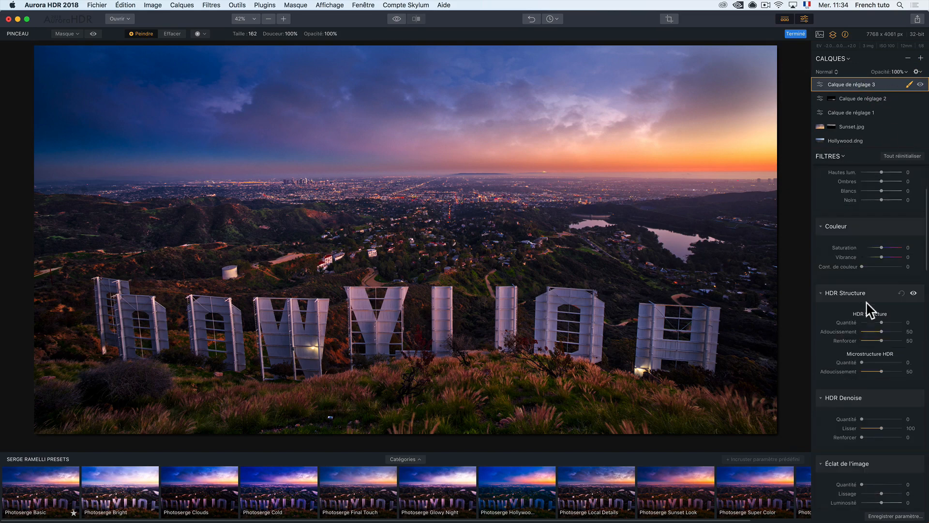
scroll(866, 301, down, 5)
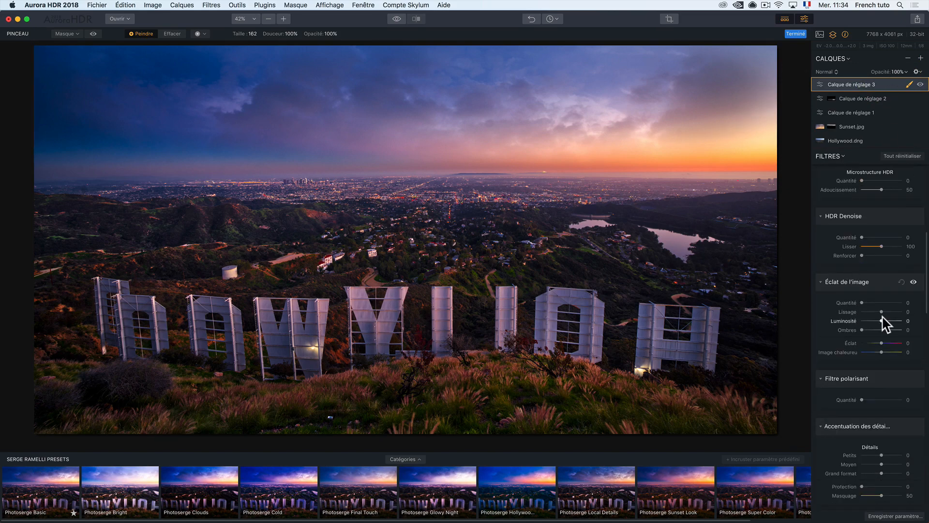
drag(869, 303, 871, 302)
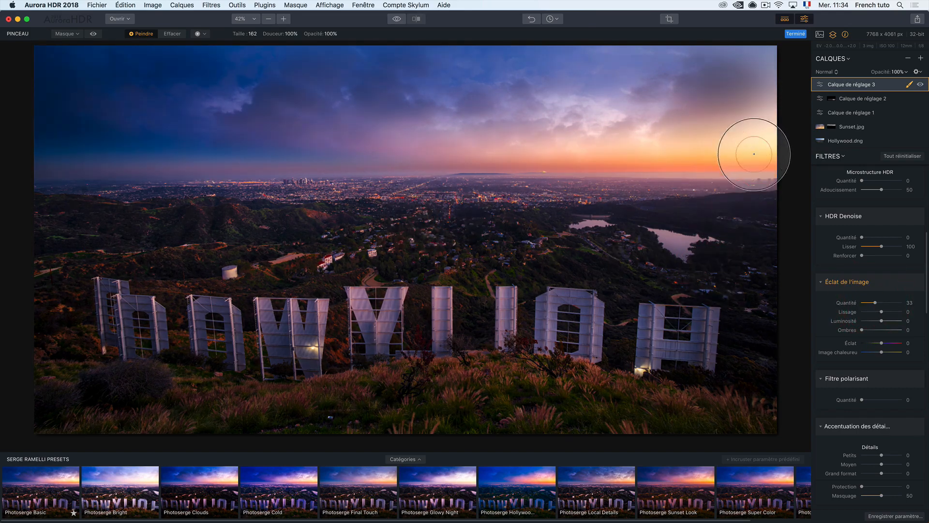
mouse_move(106, 149)
mouse_down()
mouse_move(378, 151)
mouse_move(348, 120)
mouse_move(507, 127)
mouse_move(463, 139)
mouse_up()
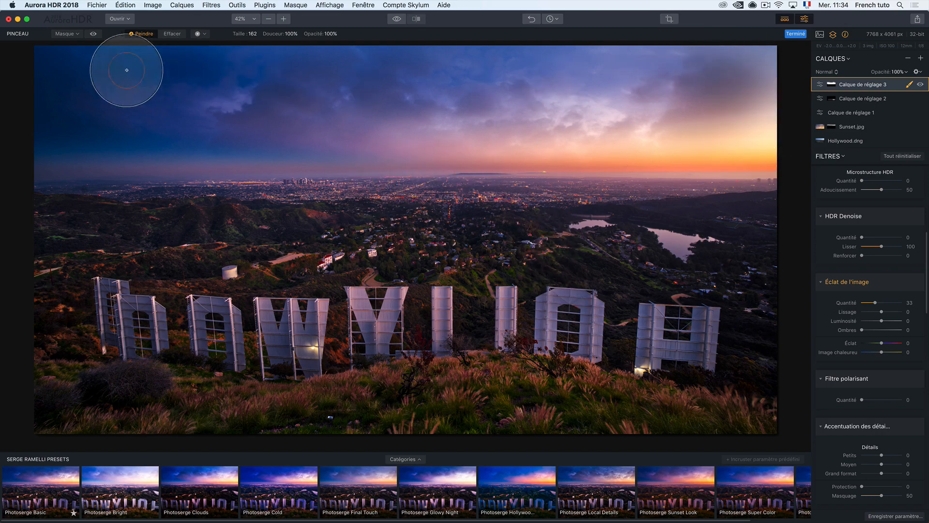
click(920, 85)
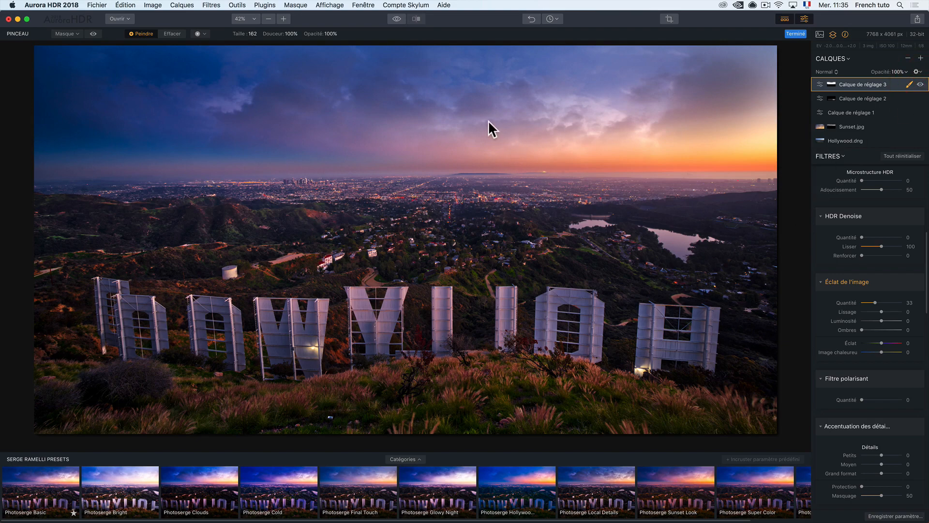
- Compare the graded image with the original several times
click(103, 6)
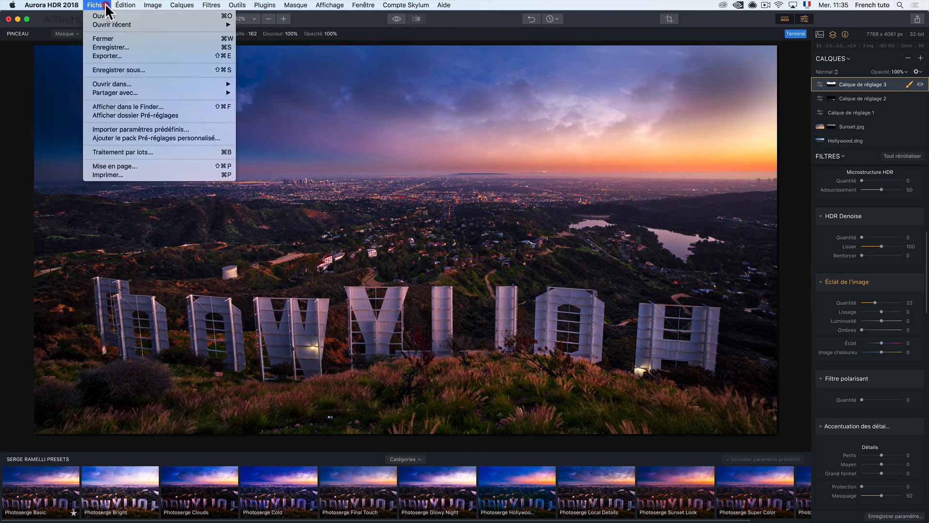
click(442, 70)
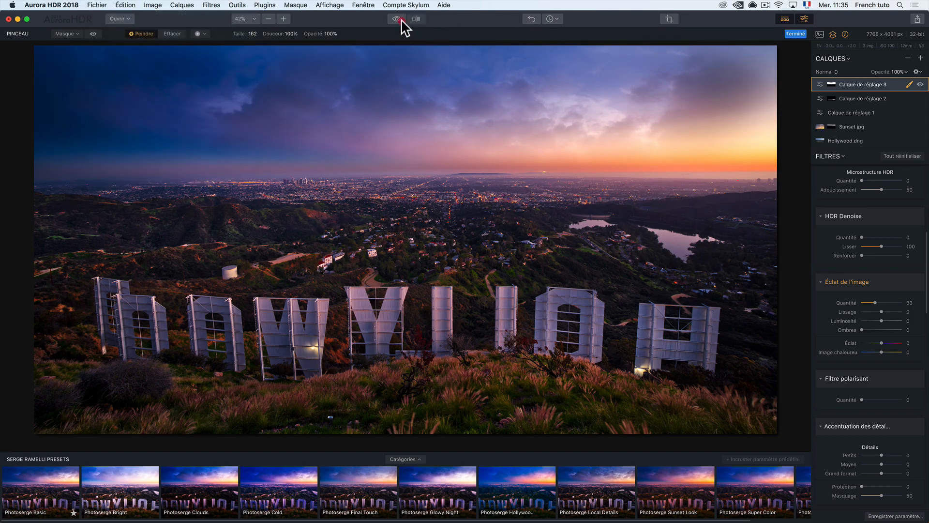
click(400, 21)
click(400, 21)
click(400, 20)
click(401, 20)
click(401, 20)
click(400, 20)
click(400, 20)
click(401, 20)
click(401, 20)
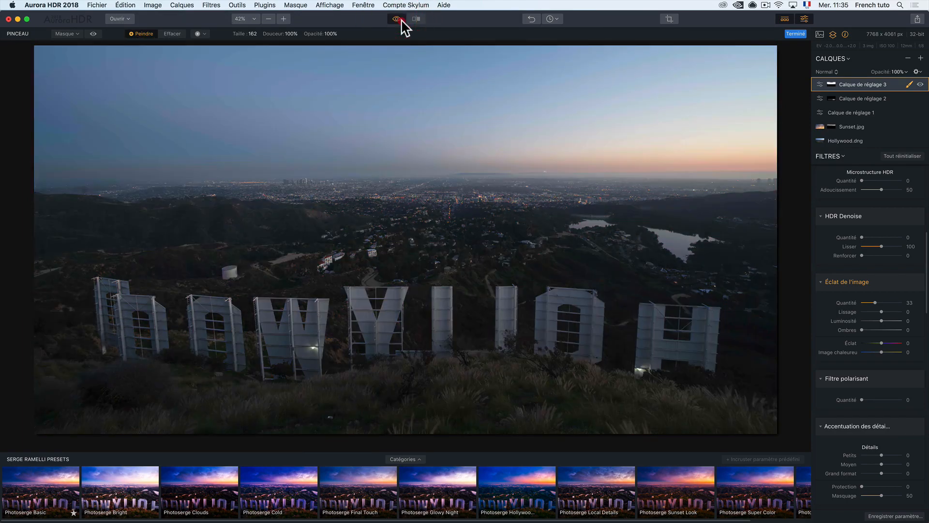
click(400, 20)
- Send the graded image from Aurora HDR to Photoshop
click(99, 5)
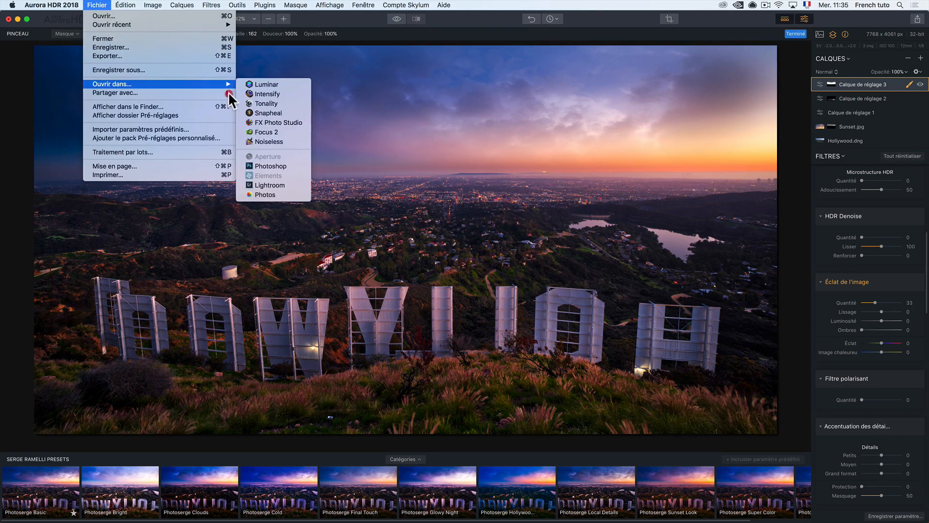
click(216, 70)
mouse_move(224, 86)
click(285, 166)
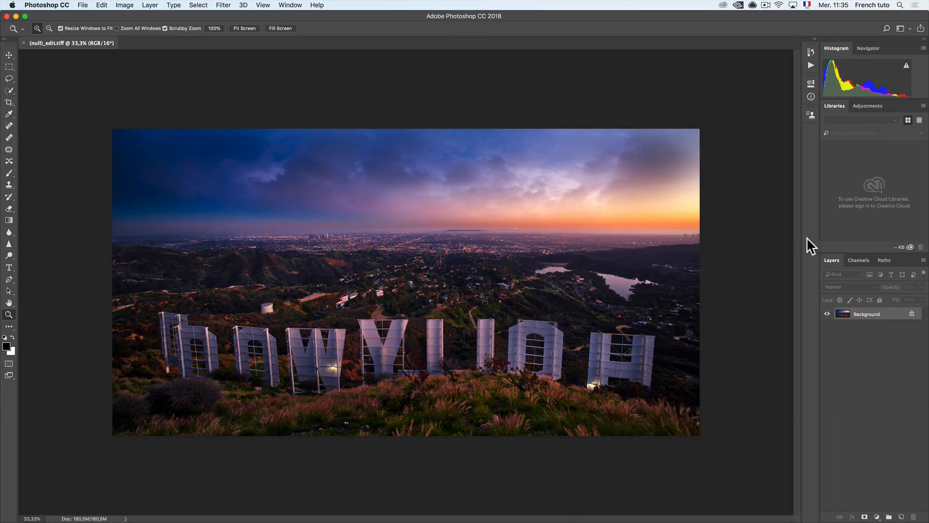
- Duplicate the Background layer and retouch a small blemish in the sky with the Spot Healing Brush
drag(886, 320, 901, 516)
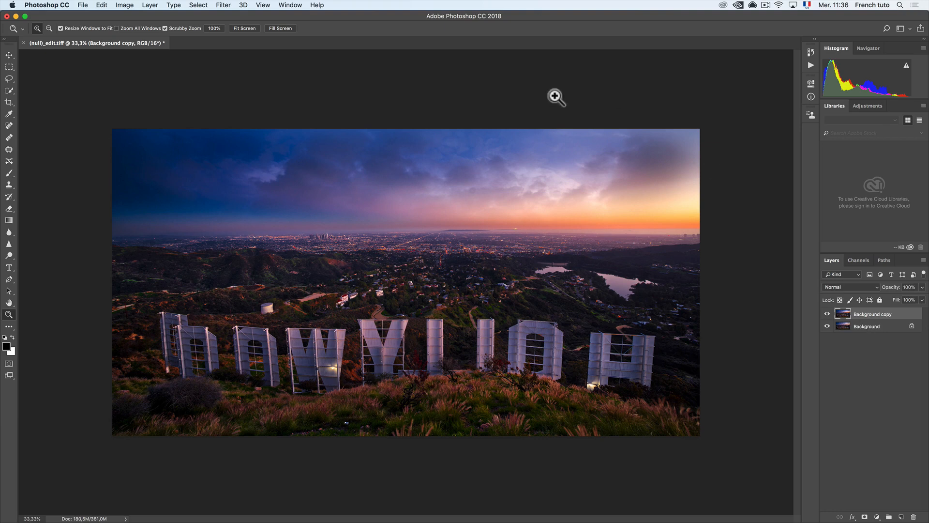
click(10, 125)
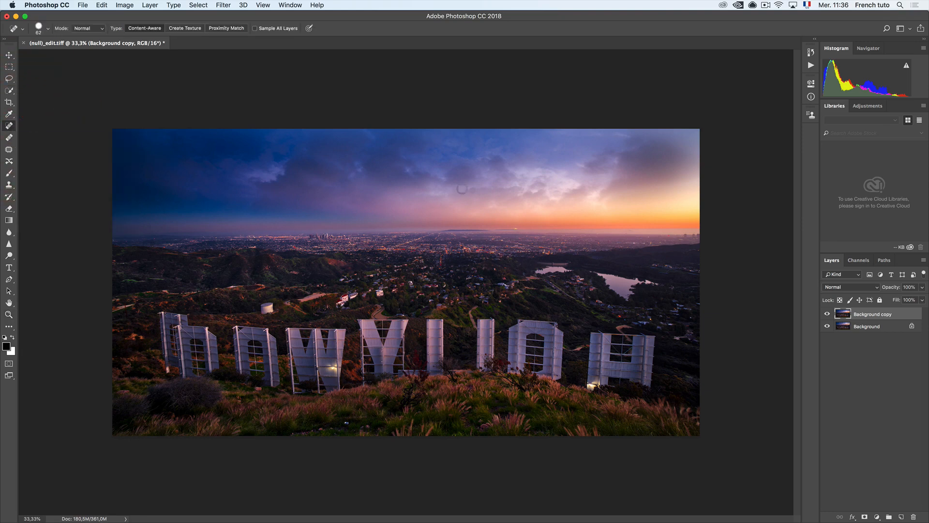
drag(462, 188, 472, 192)
click(473, 189)
- Clone nearby grass over the dark bushes below the leftmost letters with the Clone Stamp at a brush size of 619
click(9, 184)
click(39, 184)
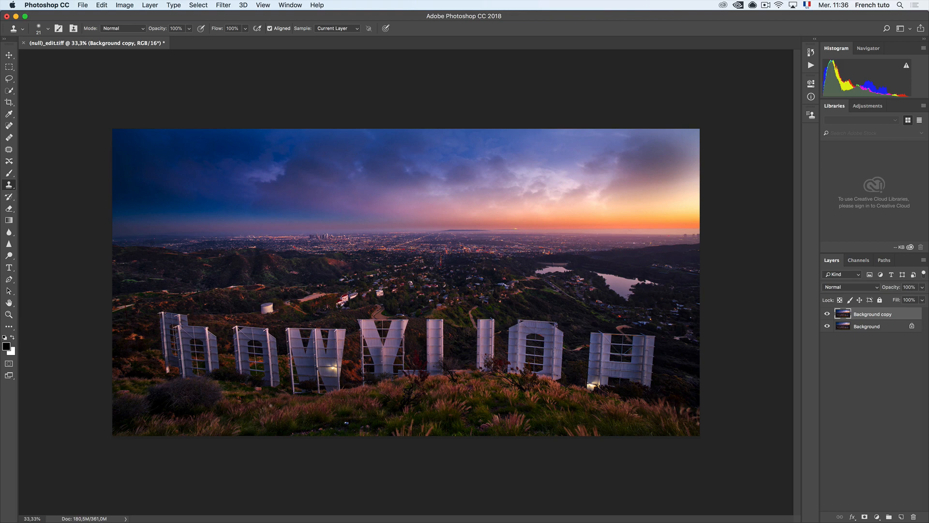
ctrl+alt+click(269, 403)
drag(280, 405, 312, 406)
mouse_move(207, 396)
mouse_down()
mouse_move(121, 408)
mouse_move(114, 423)
mouse_up()
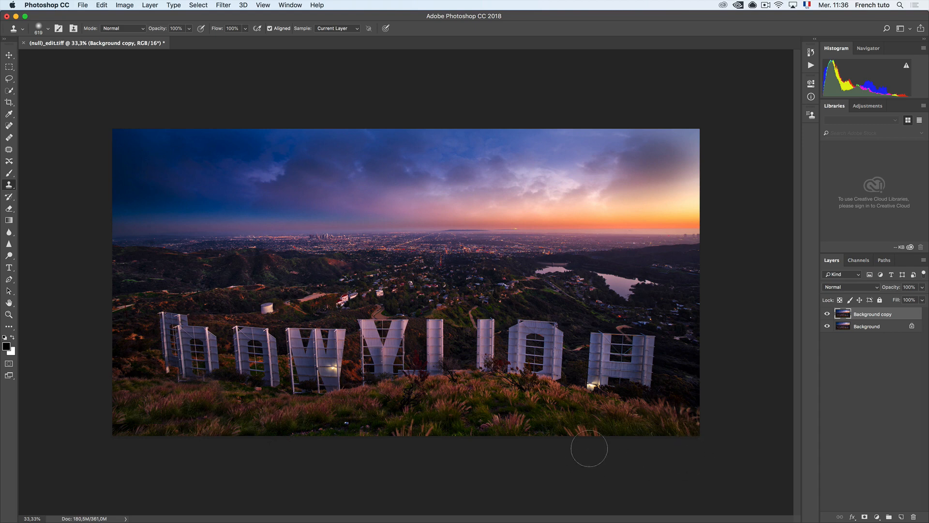
- Compare the image with the retouched Background copy layer hidden and shown
click(828, 314)
click(827, 314)
click(827, 314)
click(827, 313)
click(827, 314)
click(827, 314)
- Export the image with Save for Web as a high-quality JPEG named Hollywood by Night.jpg in the Prijets finaux folder
click(83, 5)
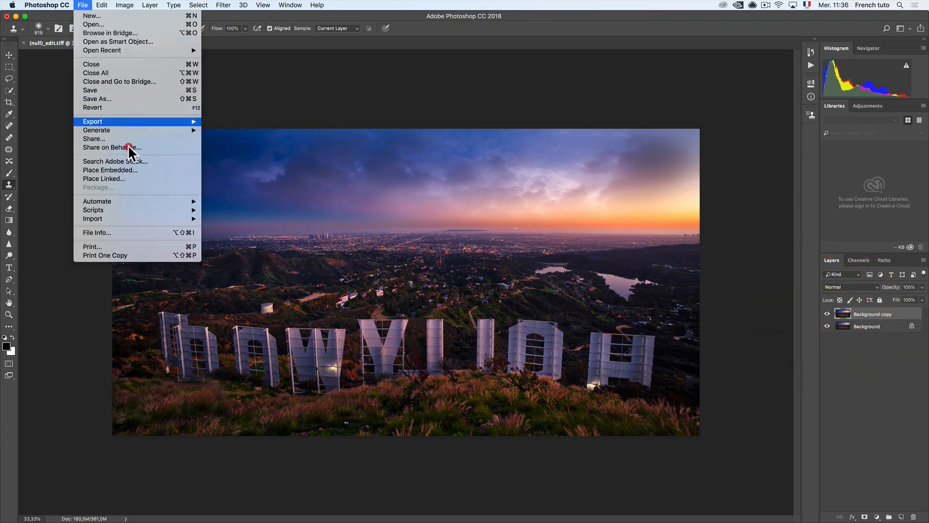
mouse_move(131, 124)
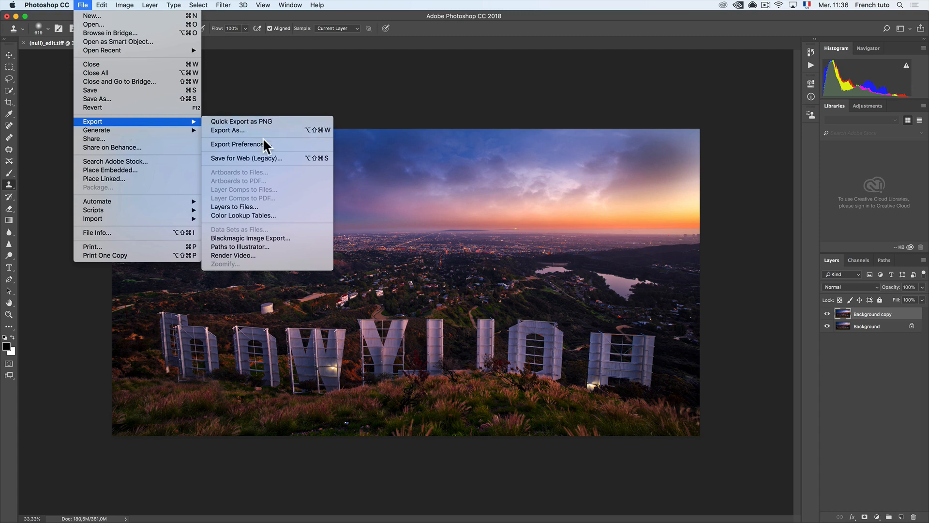
click(266, 156)
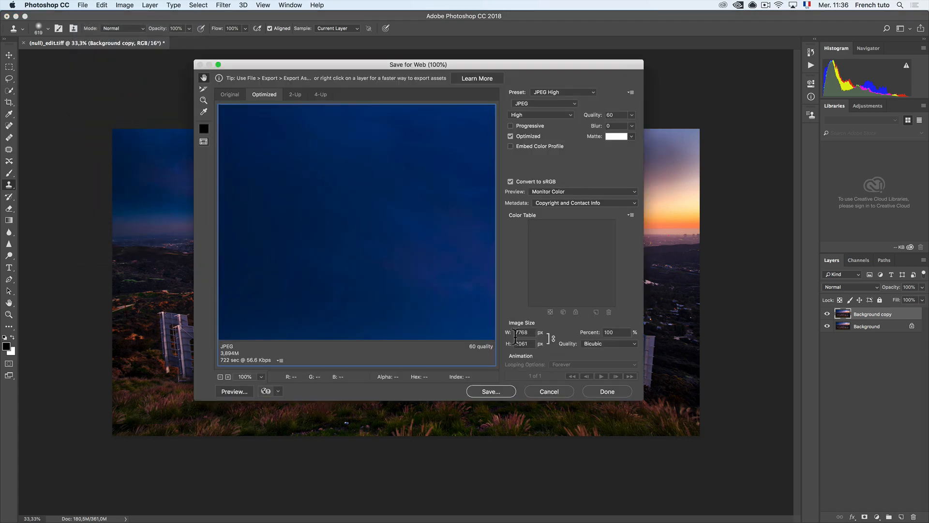
click(491, 391)
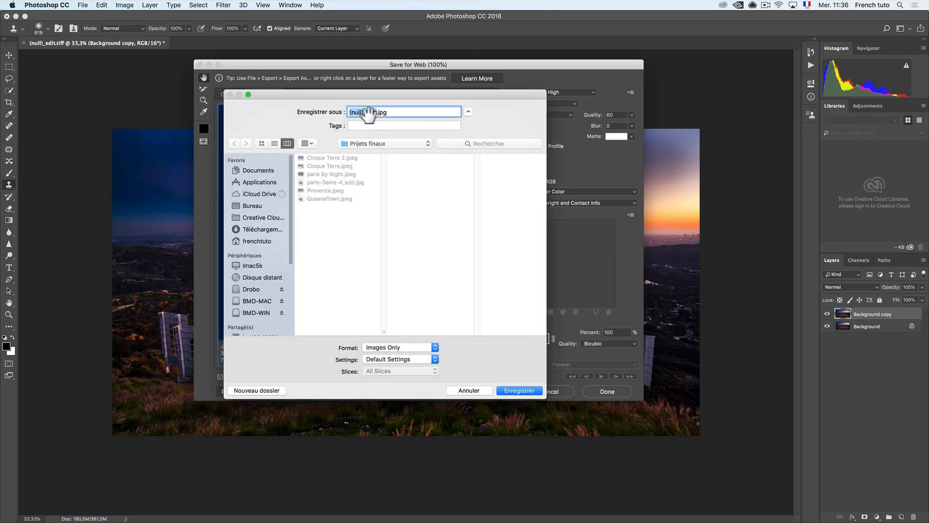
text(Hollywood by Nig)
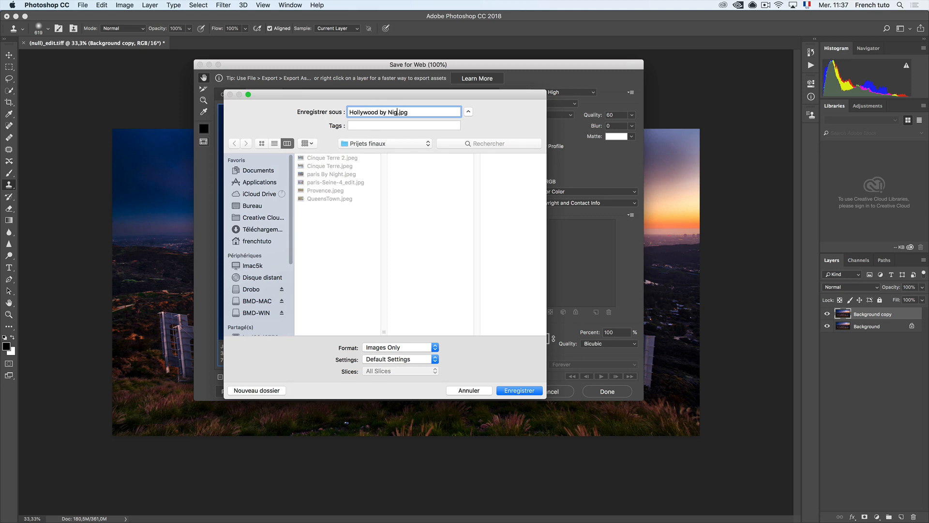
text(ht)
key(Return)
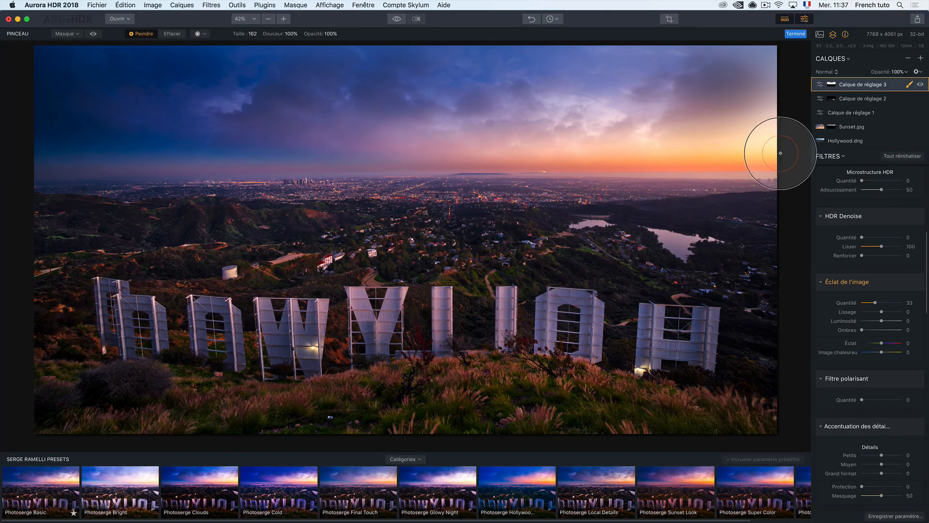
- Switch back to Aurora HDR and compare the finished grading with the original photo
click(393, 20)
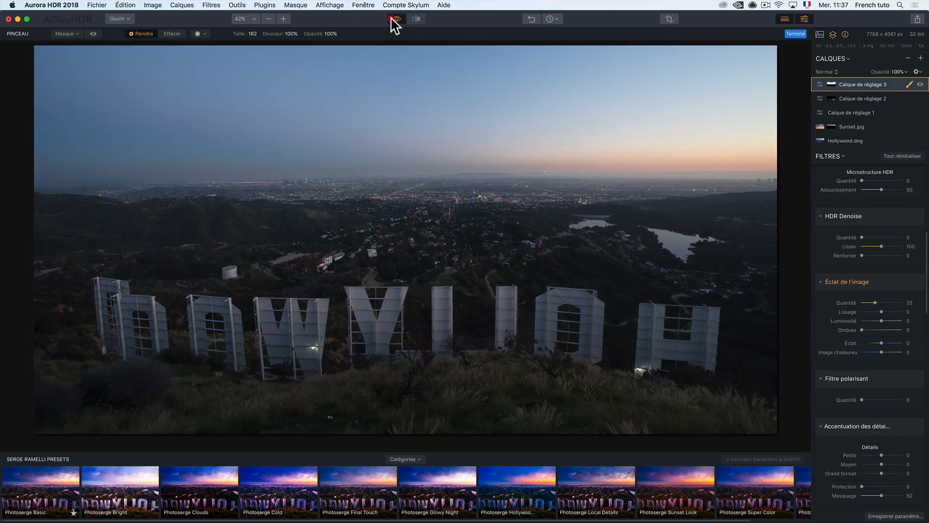
click(395, 19)
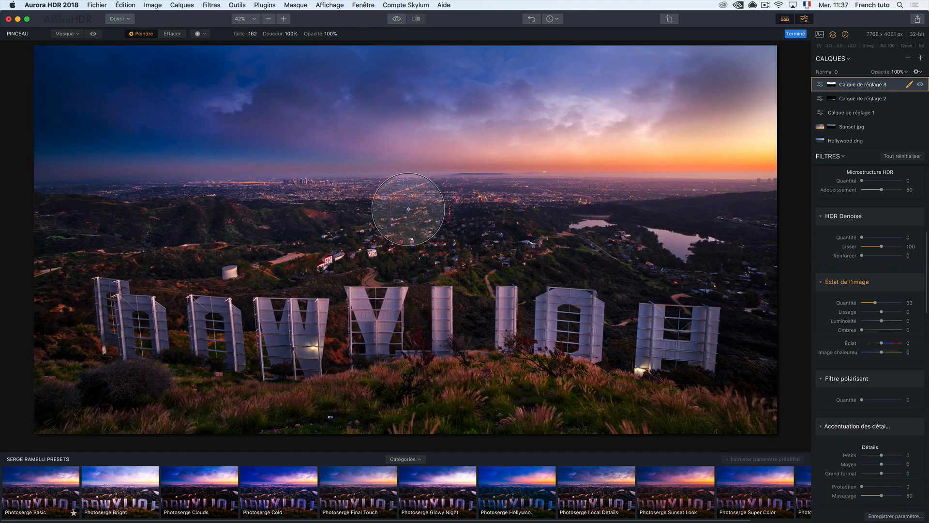